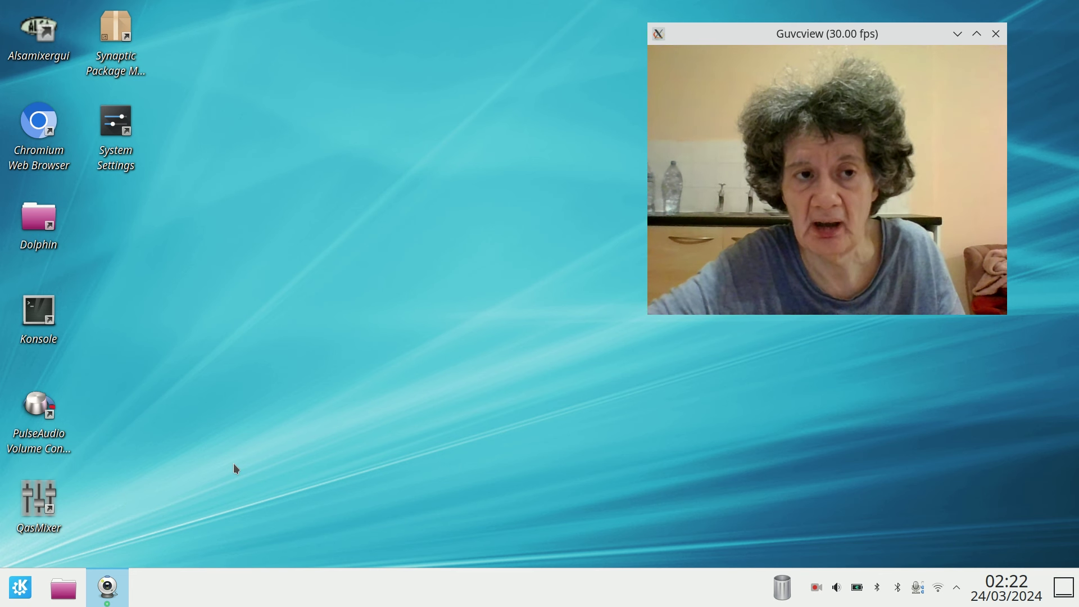
# Open and dismiss the context menu of the Konsole desktop shortcut
pyautogui.rightClick(42, 314)
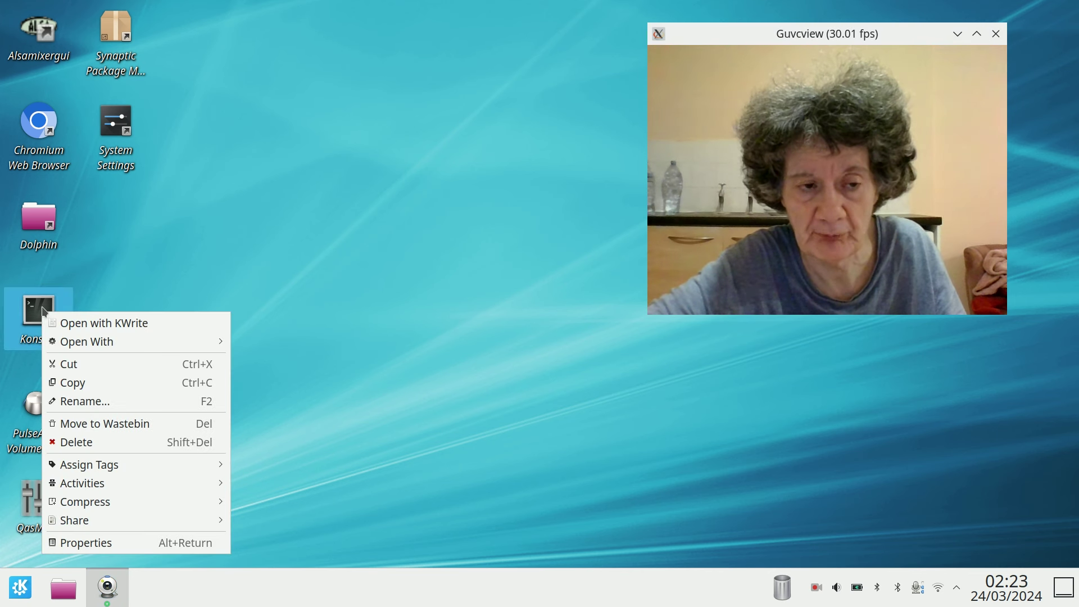
pyautogui.click(40, 310)
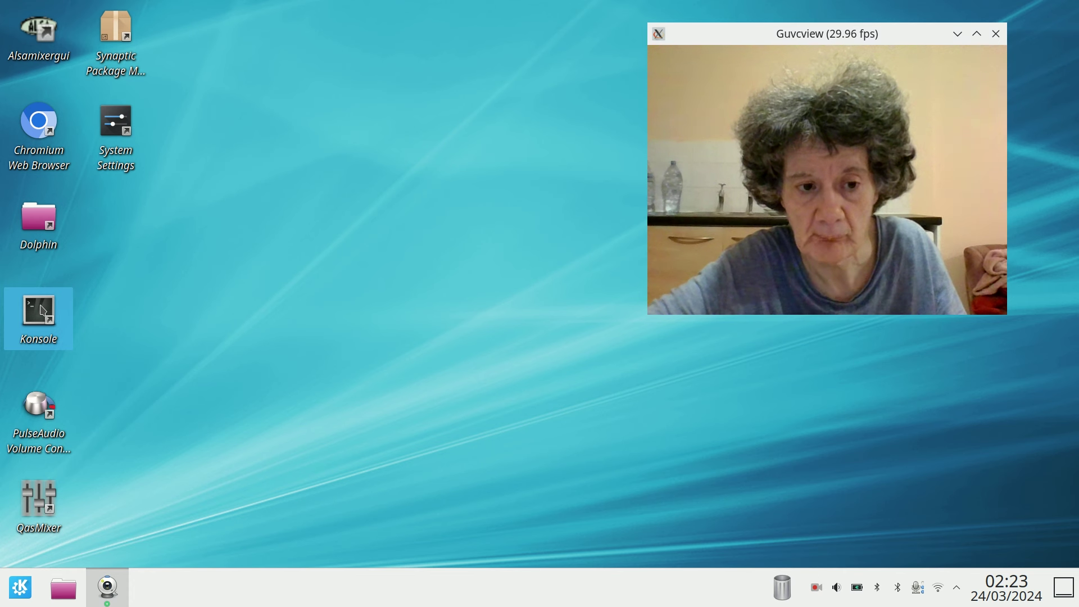
# Launch Konsole, run neofetch to show the Linux Mint summary, then close the terminal
pyautogui.doubleClick(41, 311)
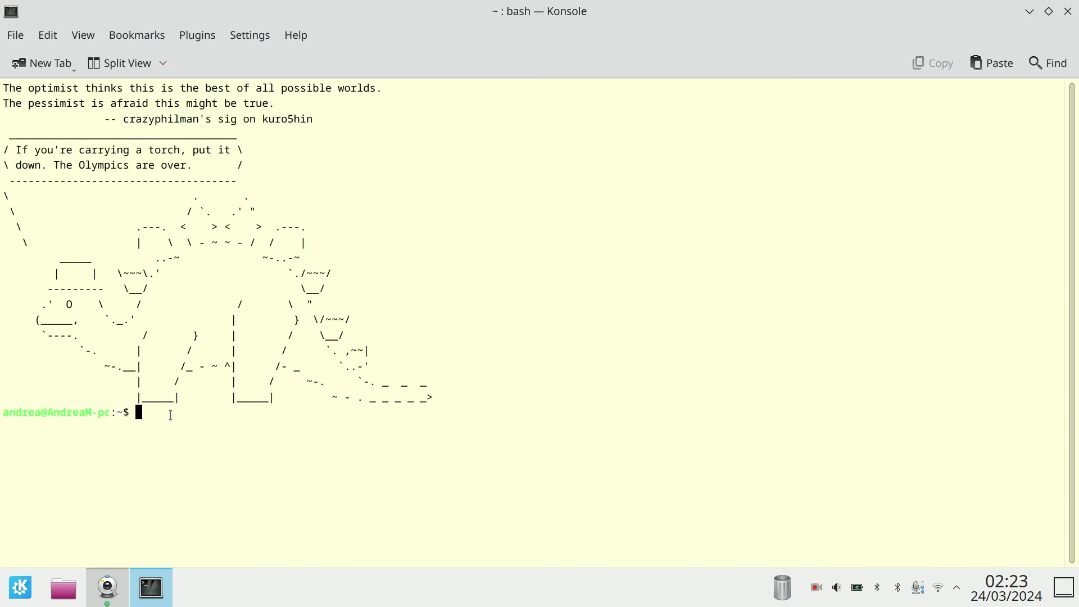
pyautogui.write('neofetch')
pyautogui.press('Return')
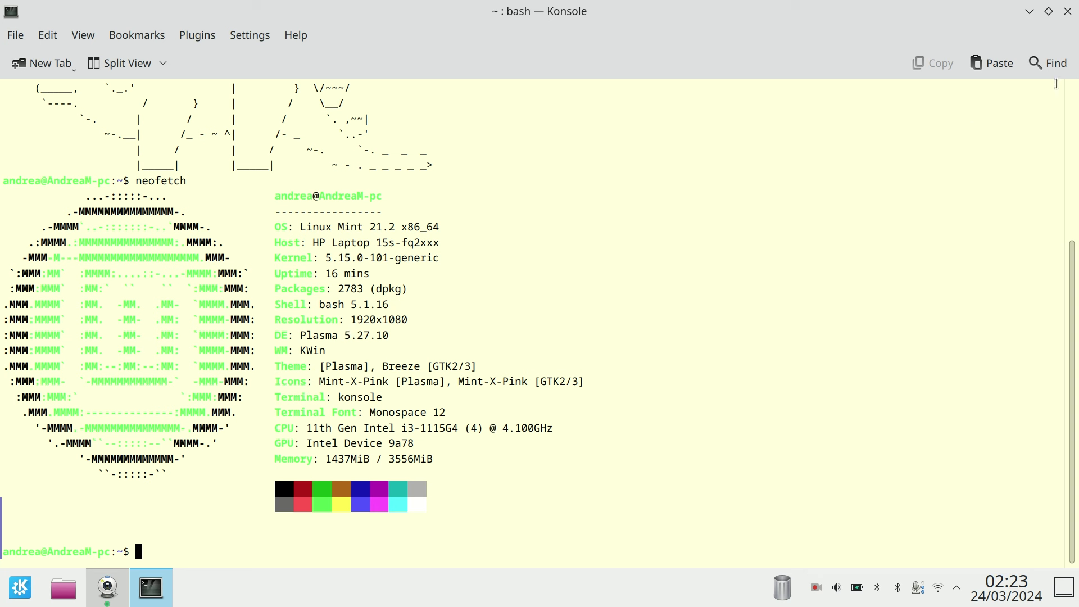
pyautogui.click(1067, 11)
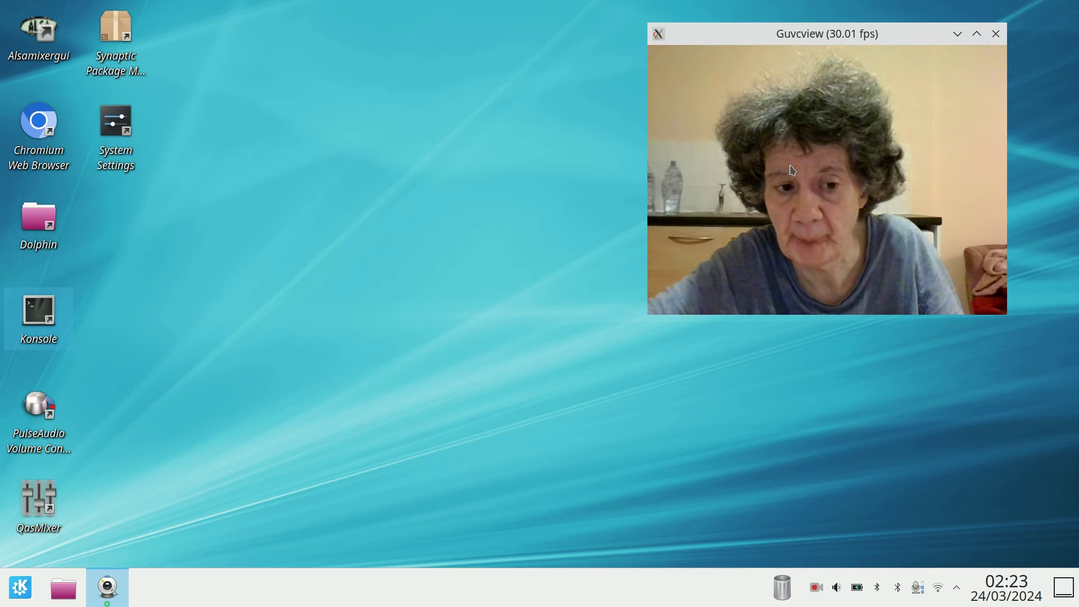
pyautogui.click(116, 123)
pyautogui.scroll(-5, 117, 279)
pyautogui.click(91, 540)
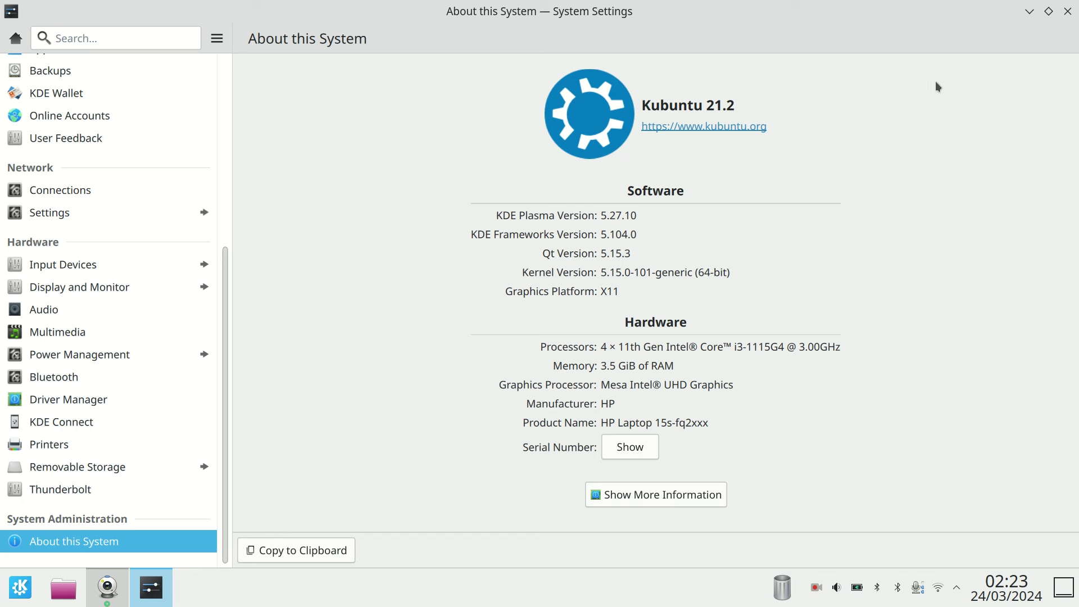
pyautogui.click(1067, 14)
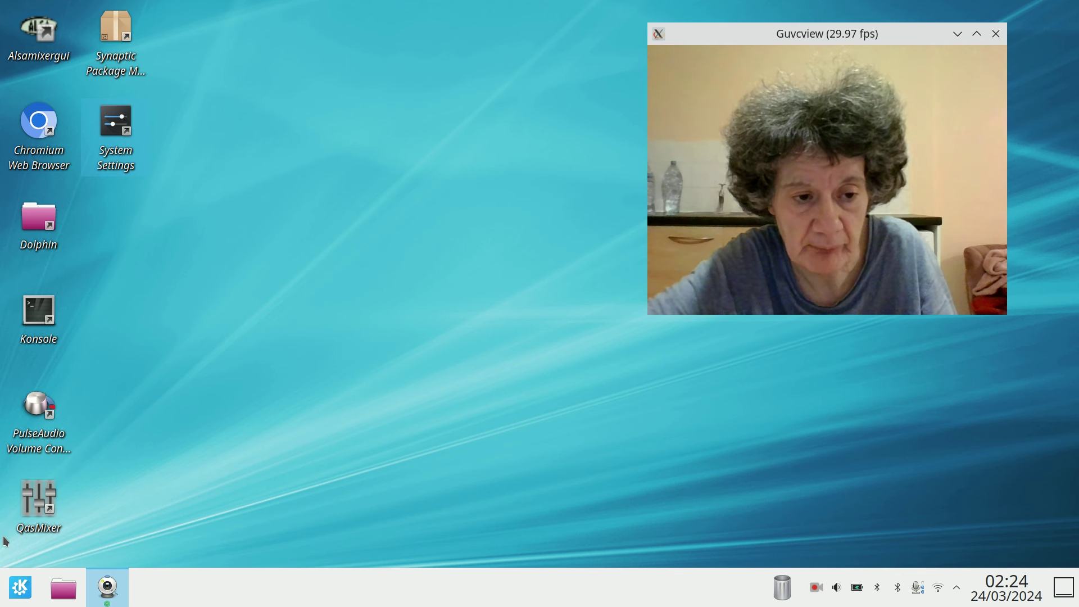
pyautogui.click(20, 587)
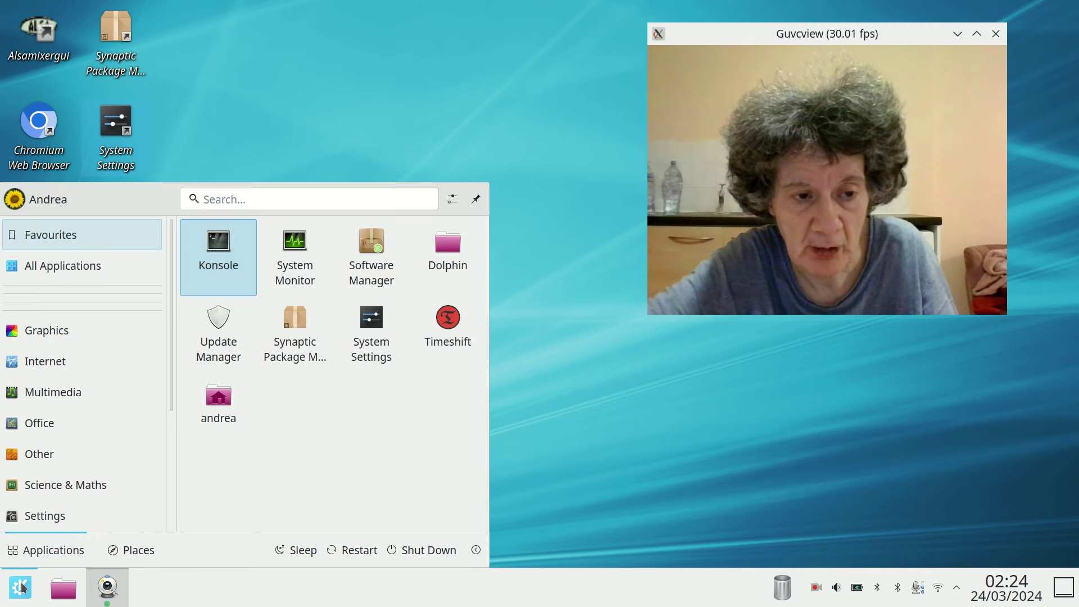
pyautogui.press('Escape')
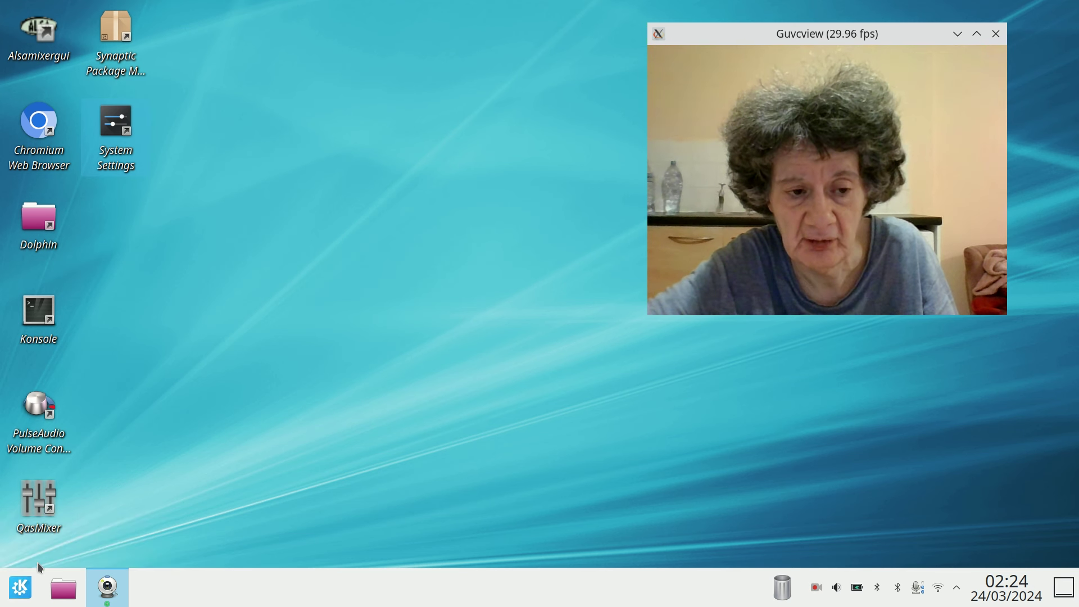
pyautogui.click(23, 587)
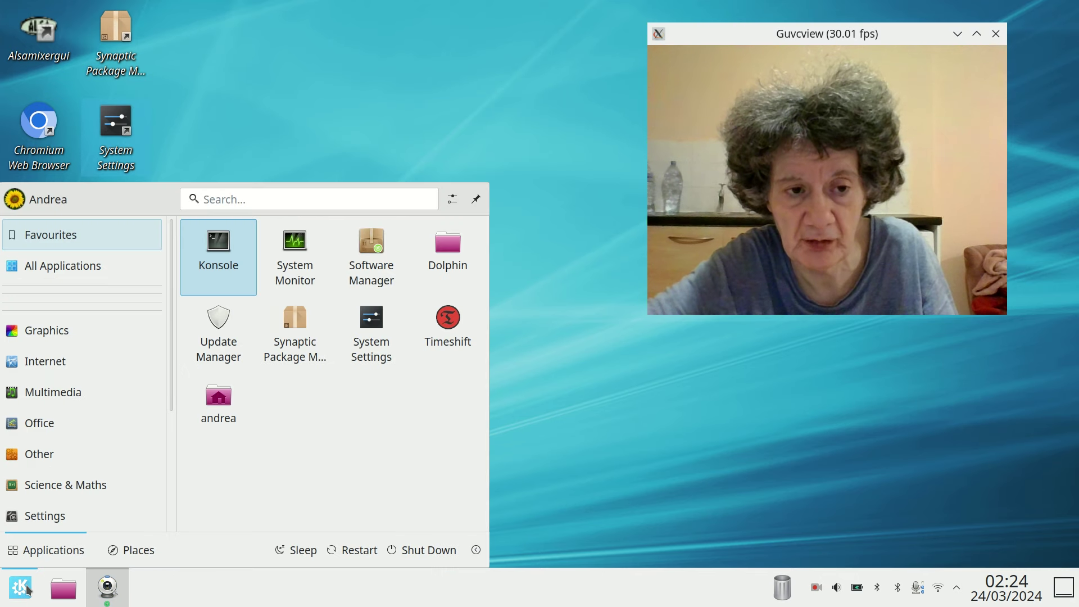
pyautogui.moveTo(53, 388)
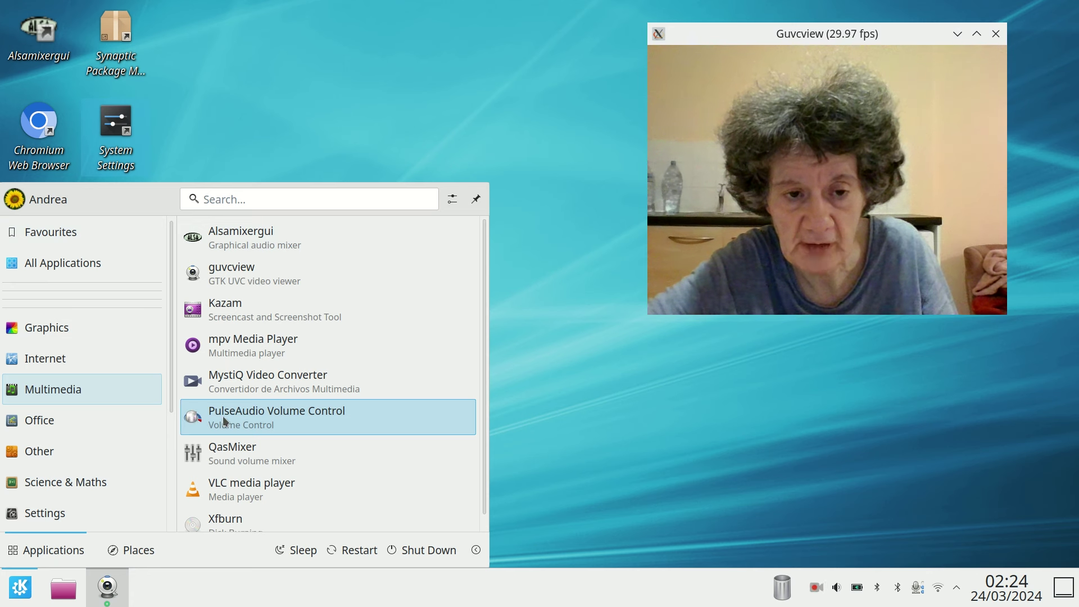
pyautogui.click(307, 161)
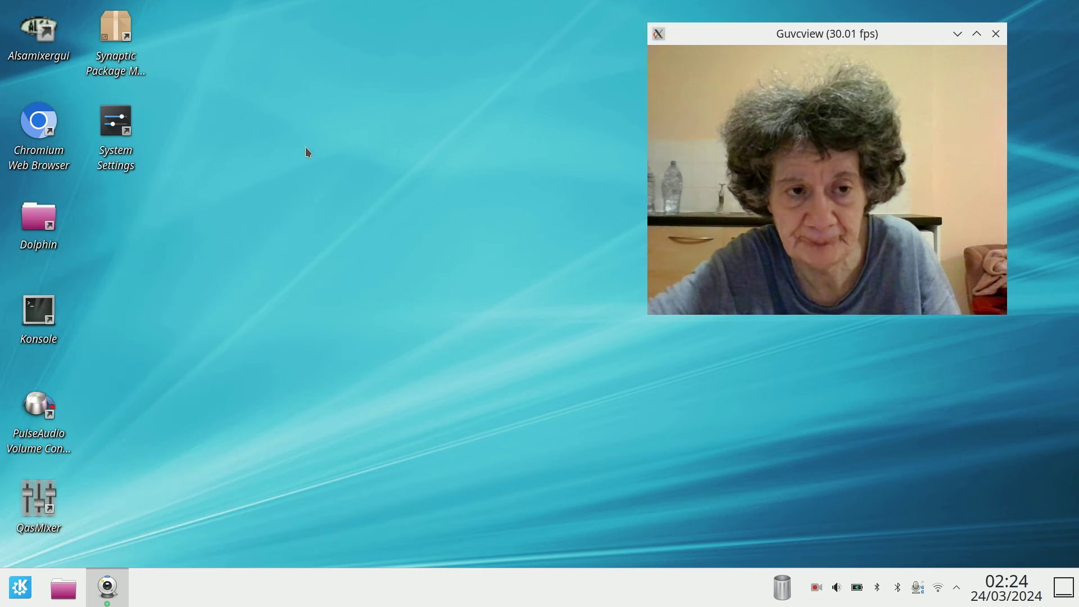
pyautogui.rightClick(27, 411)
pyautogui.click(72, 400)
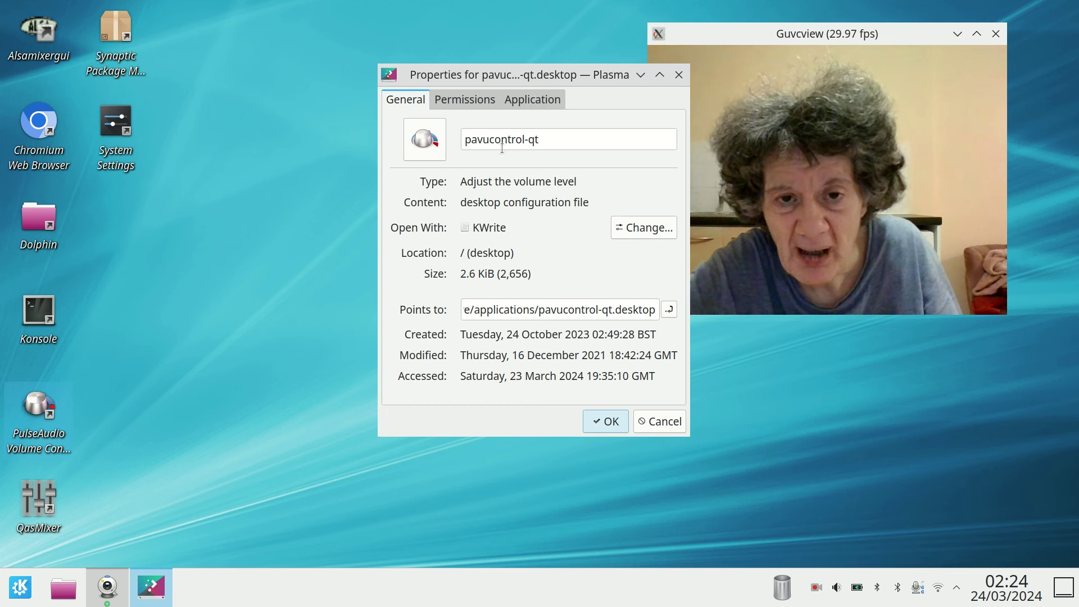
pyautogui.click(590, 140)
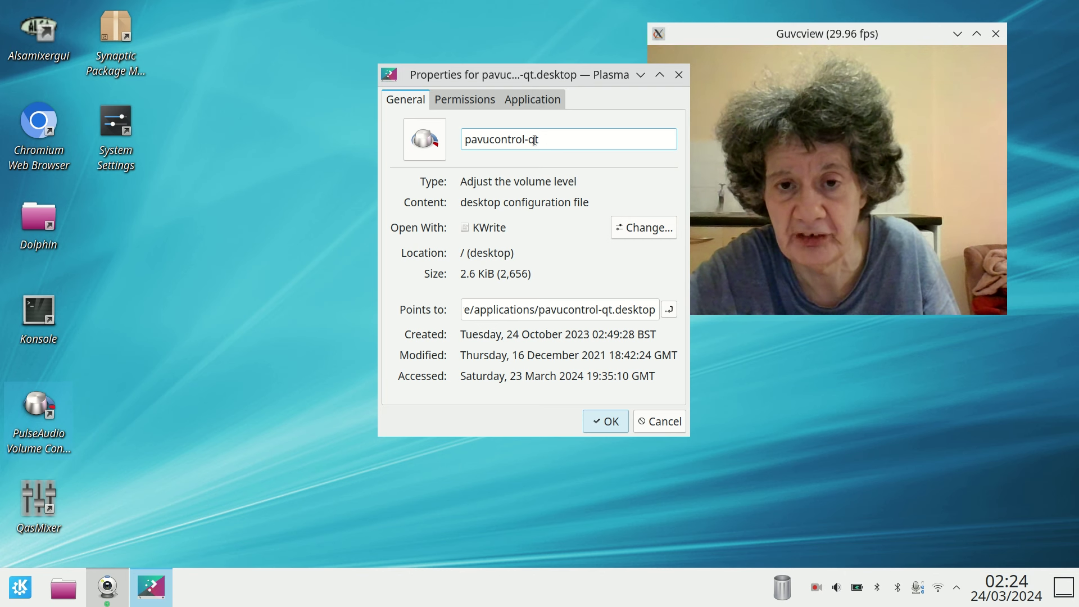
pyautogui.click(677, 76)
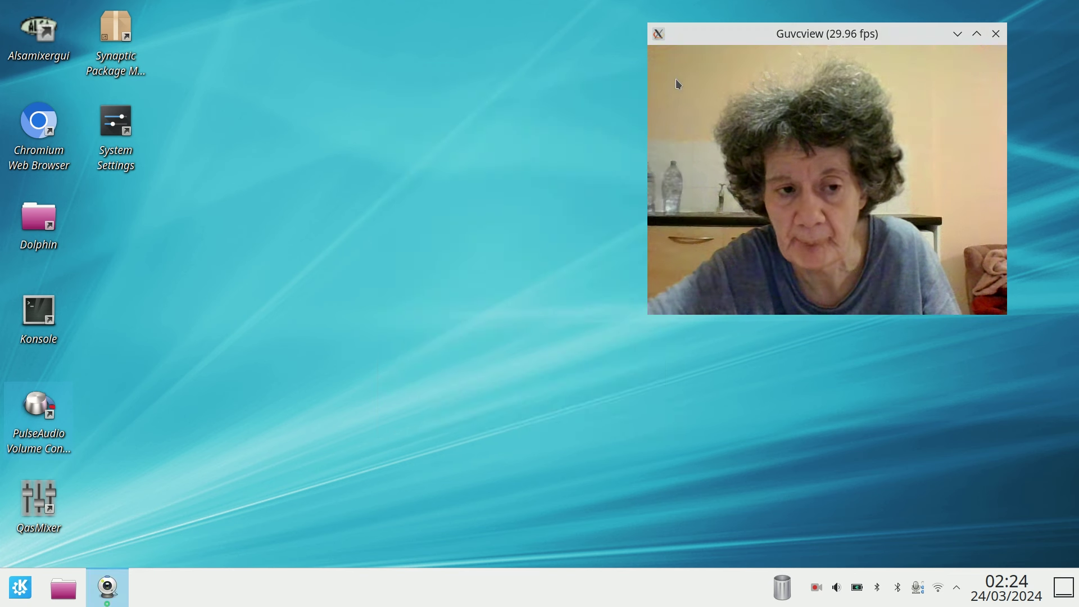
pyautogui.rightClick(28, 403)
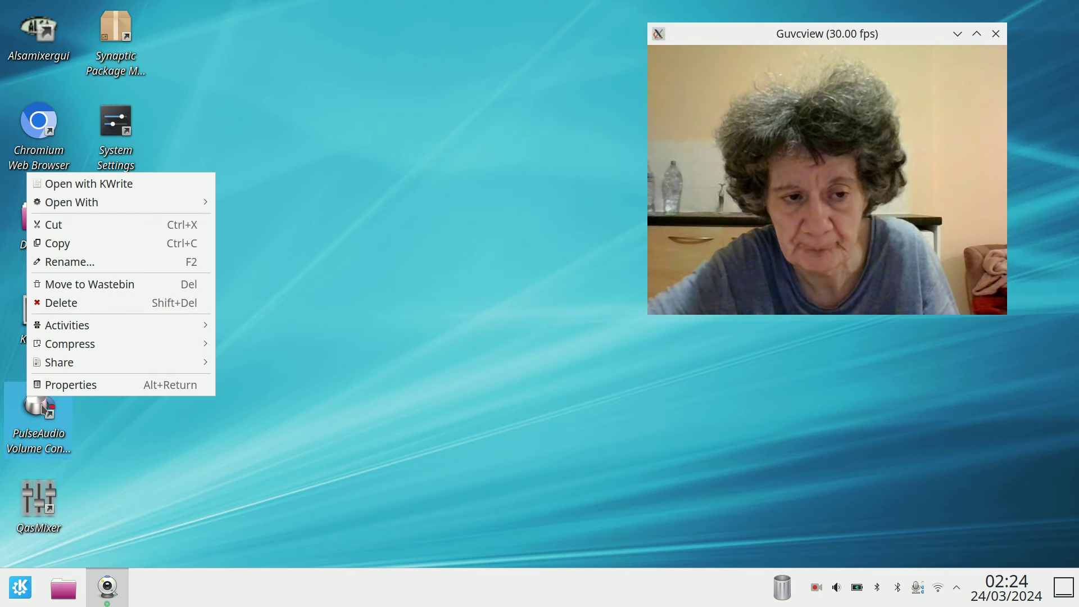
pyautogui.click(43, 408)
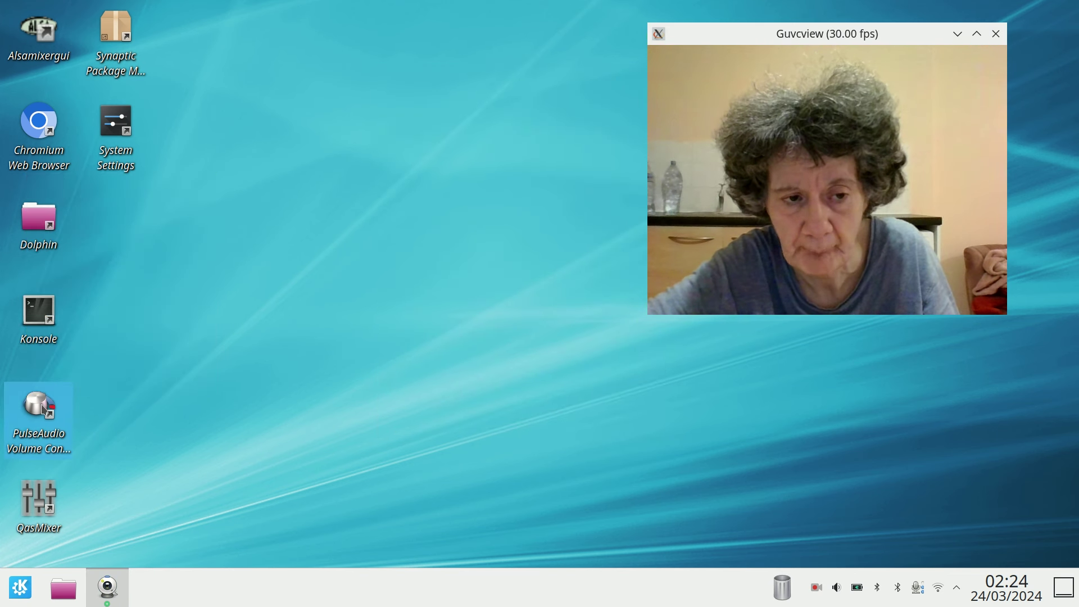
pyautogui.click(41, 404)
pyautogui.click(160, 42)
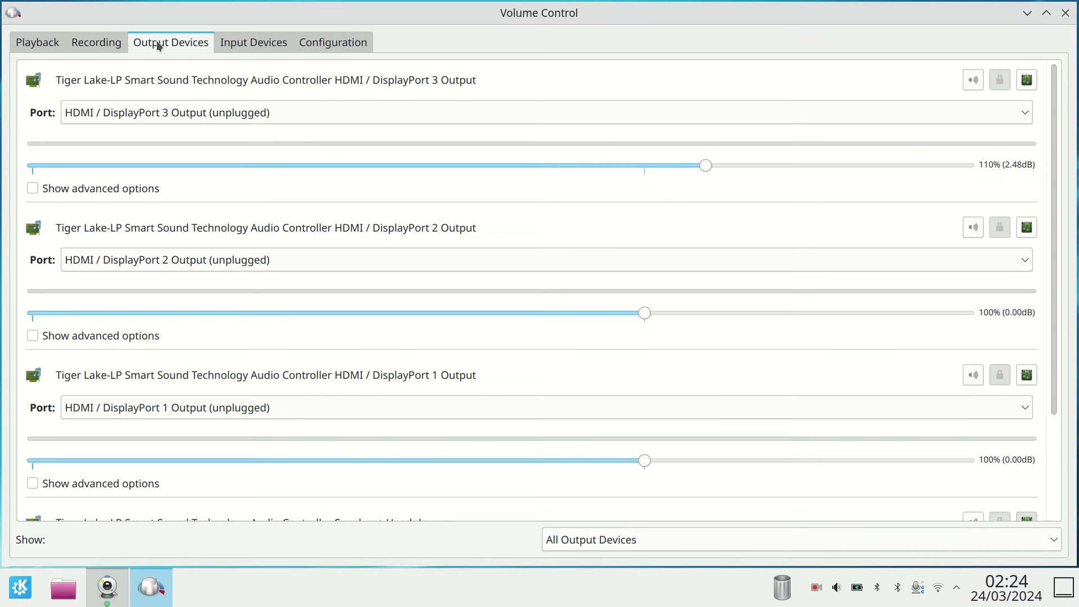
pyautogui.click(38, 43)
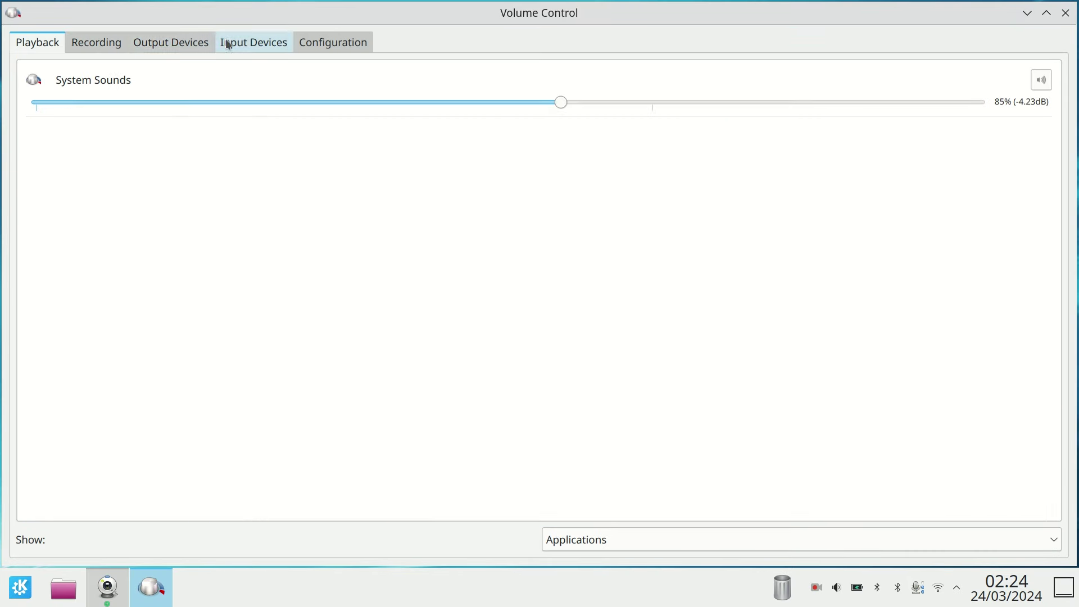
pyautogui.click(228, 42)
pyautogui.click(312, 43)
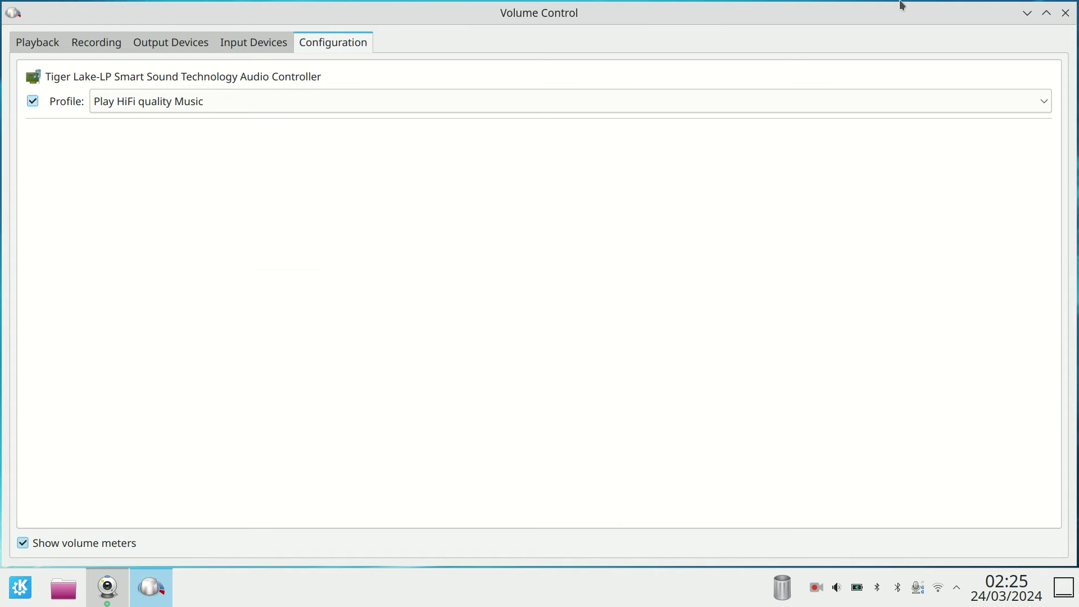
pyautogui.click(1065, 13)
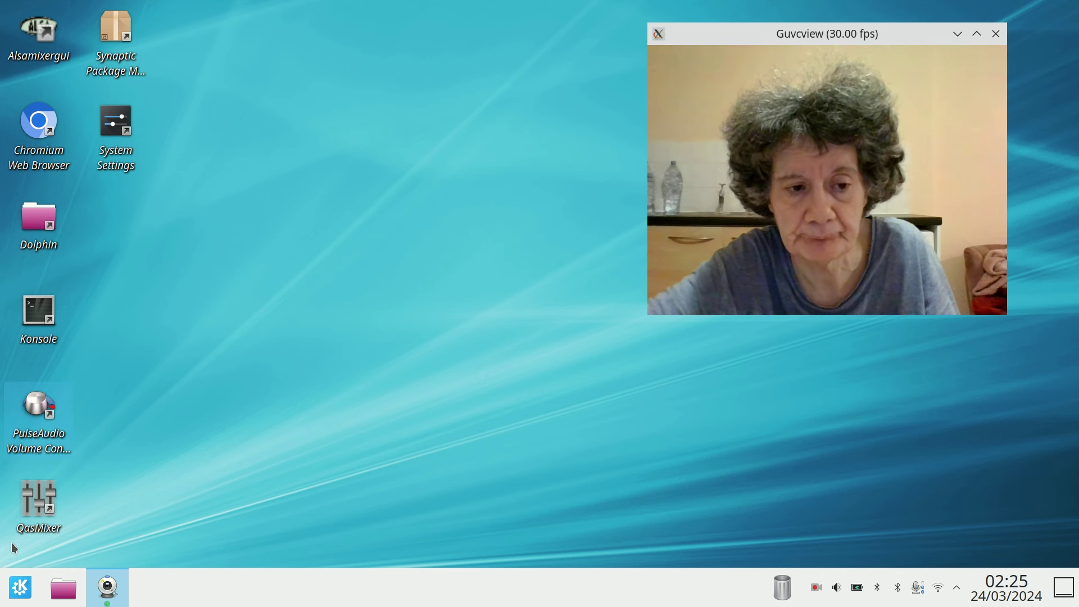
pyautogui.click(21, 587)
pyautogui.click(20, 587)
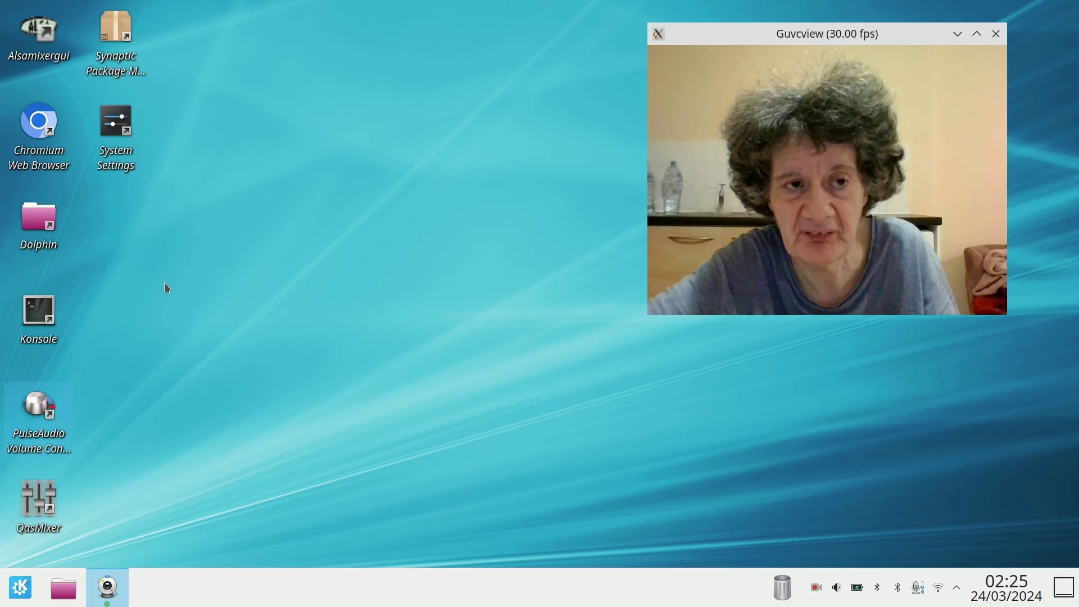
# Launch Synaptic Package Manager from its desktop shortcut and authenticate with the password
pyautogui.rightClick(119, 28)
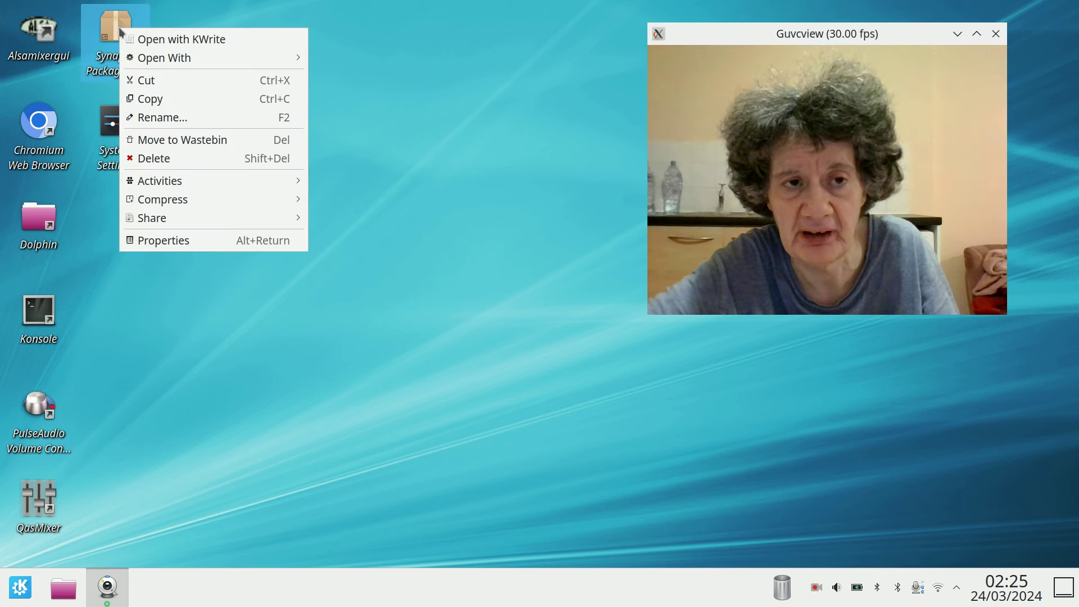
pyautogui.click(119, 27)
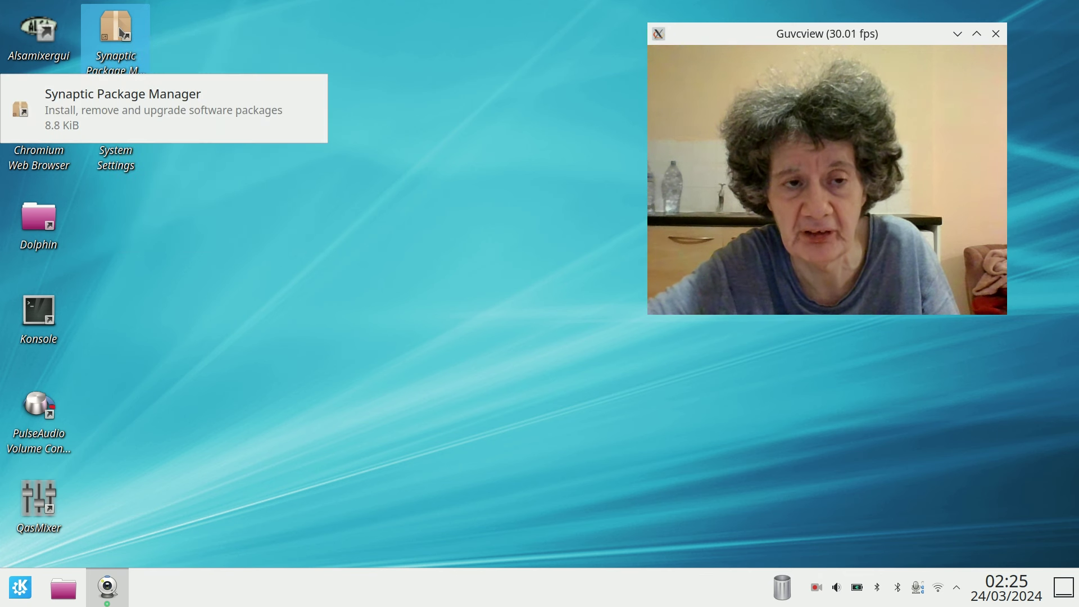
pyautogui.doubleClick(124, 33)
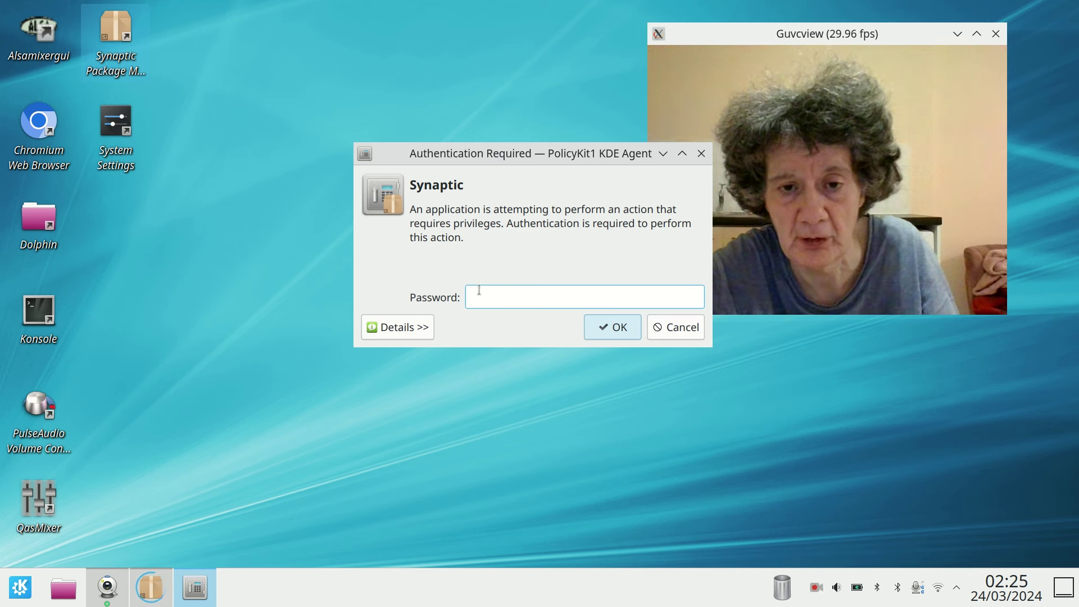
pyautogui.write('••')
pyautogui.press('Return')
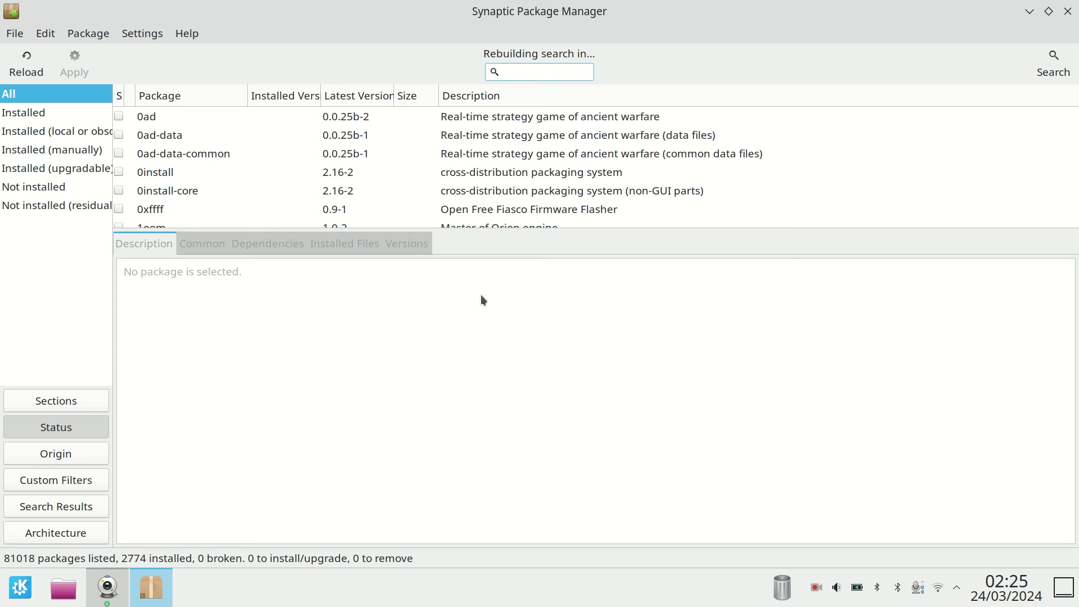
# Search for the kmix package in the search results and show its details
pyautogui.click(56, 507)
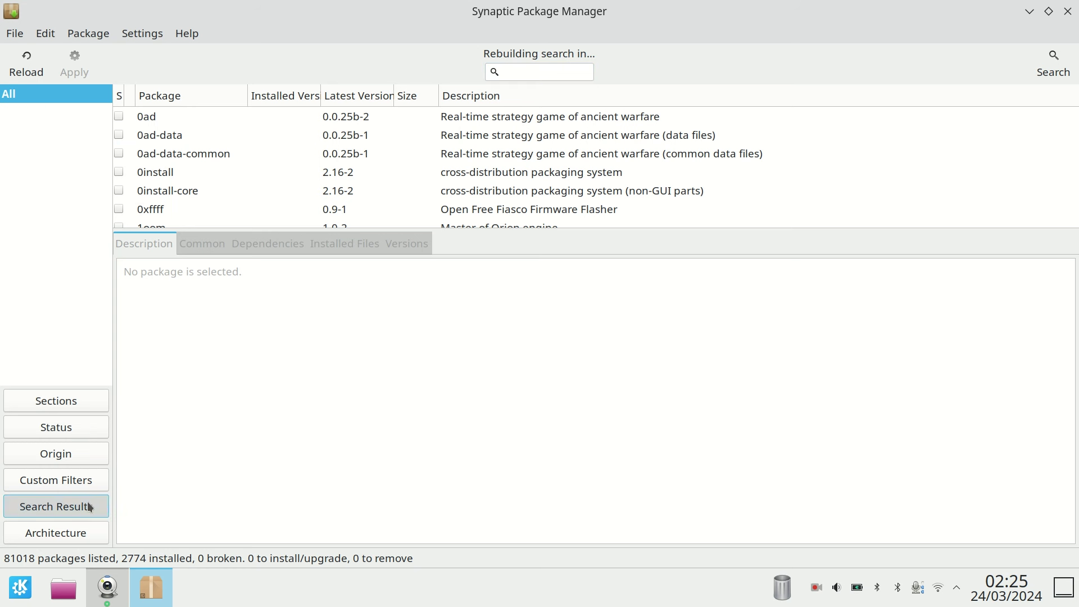
pyautogui.click(507, 72)
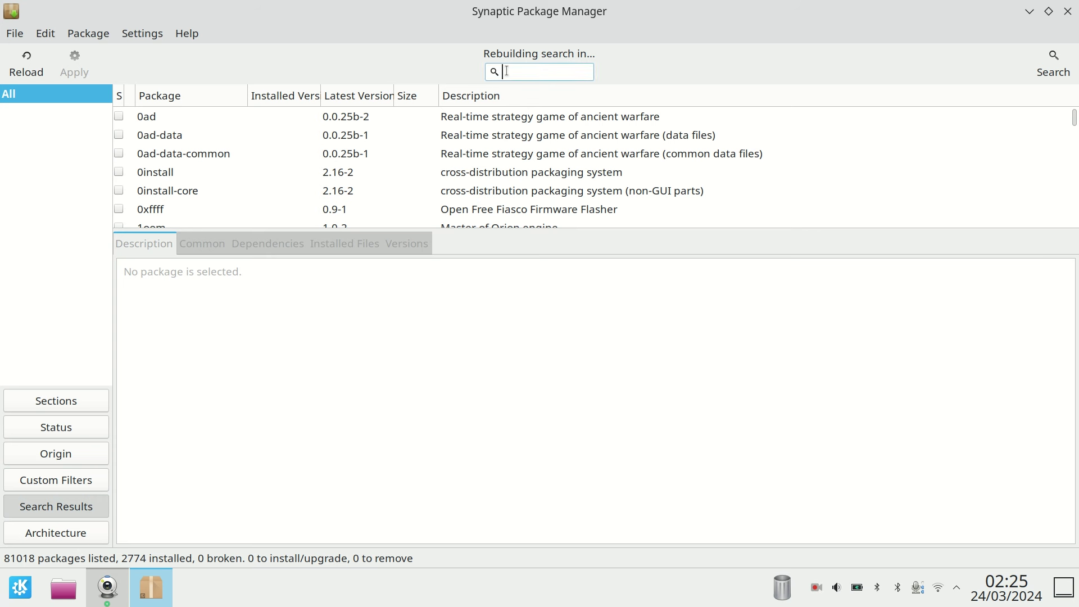
pyautogui.write('kmix')
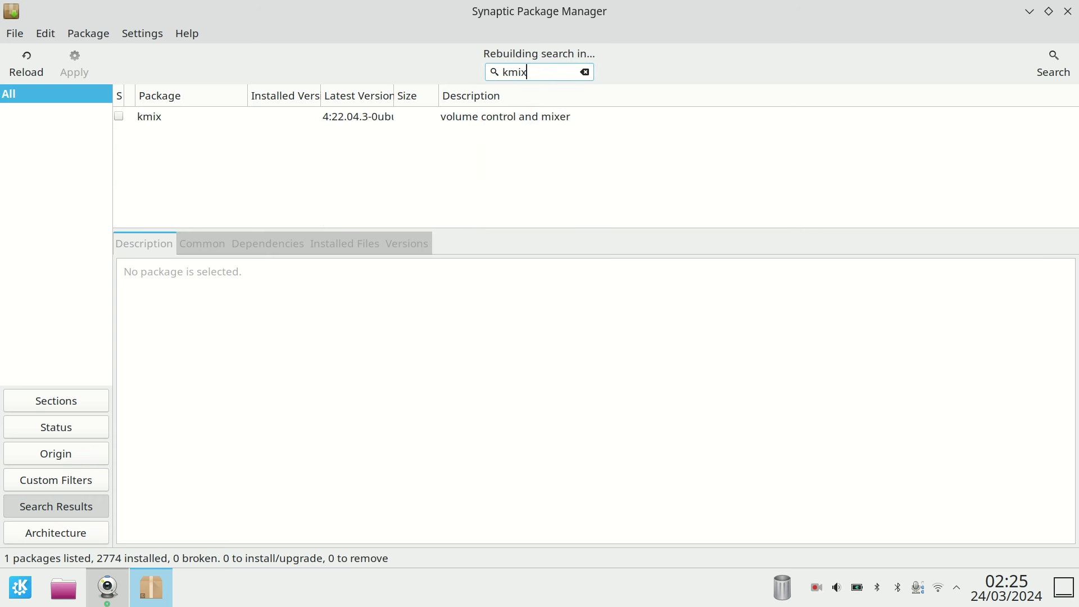
pyautogui.click(369, 115)
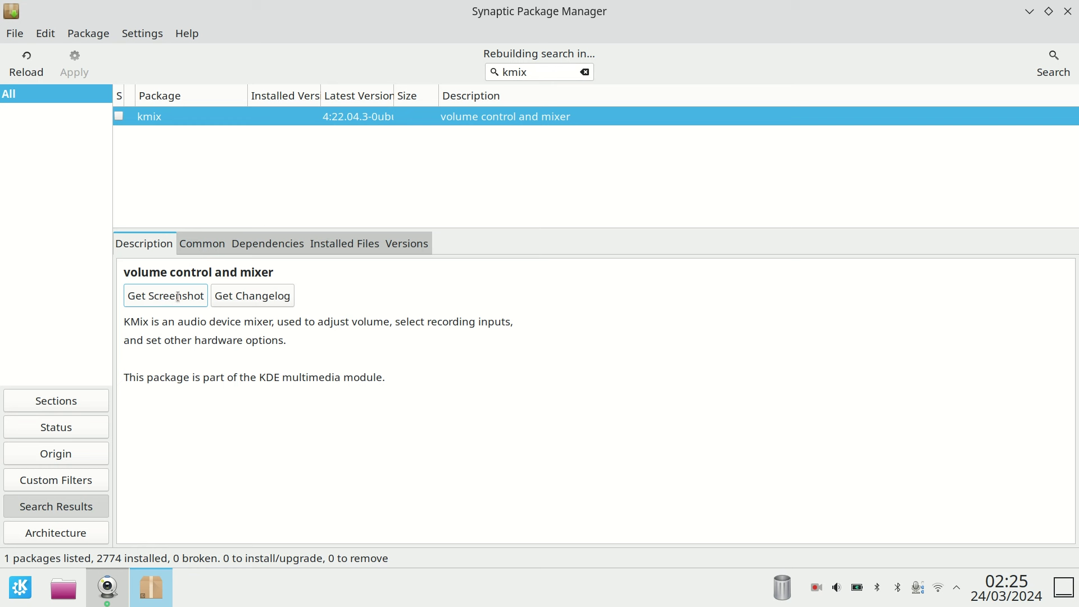
# View the kmix screenshot full screen, close the preview, and quit Synaptic
pyautogui.click(165, 295)
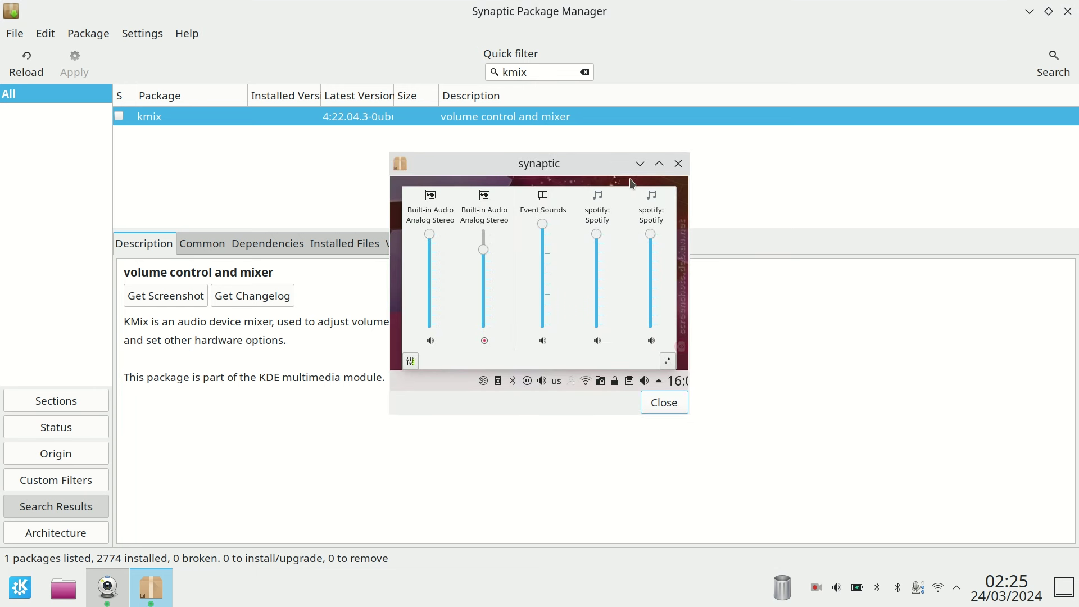
pyautogui.click(660, 164)
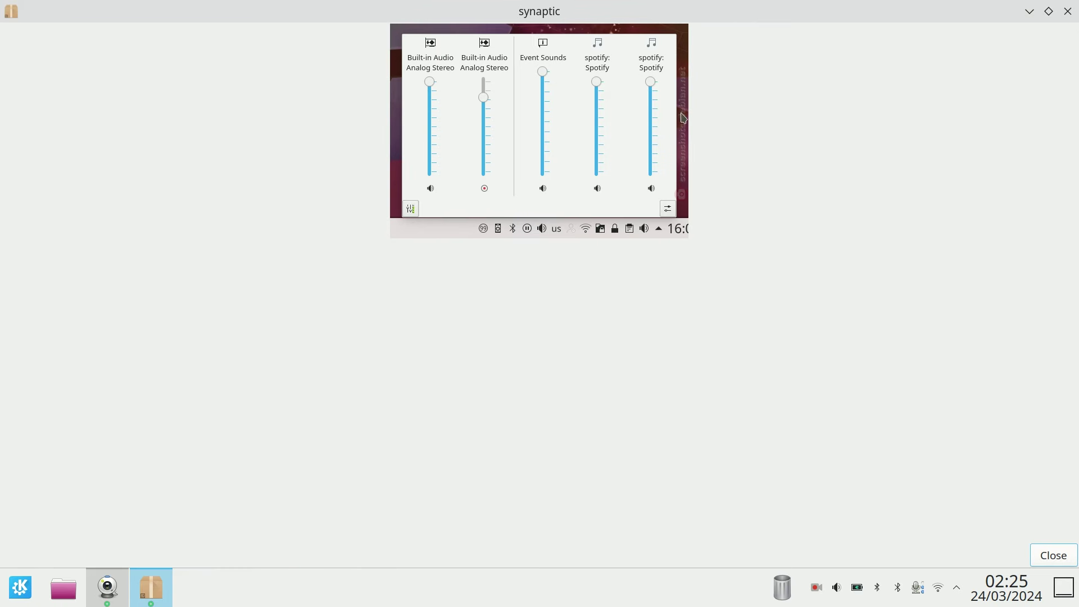
pyautogui.click(1067, 11)
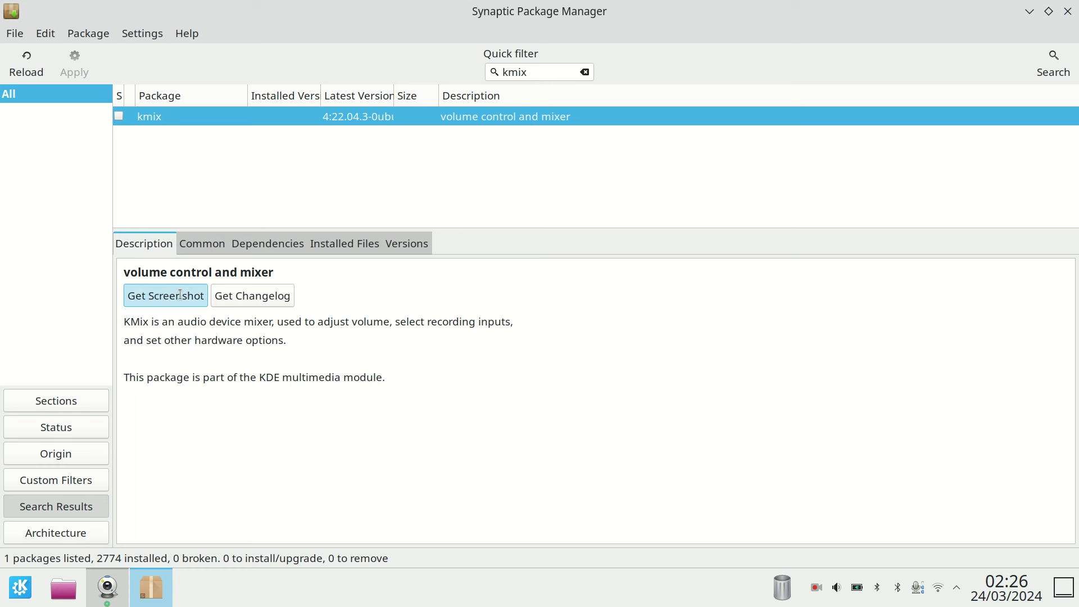
pyautogui.click(181, 295)
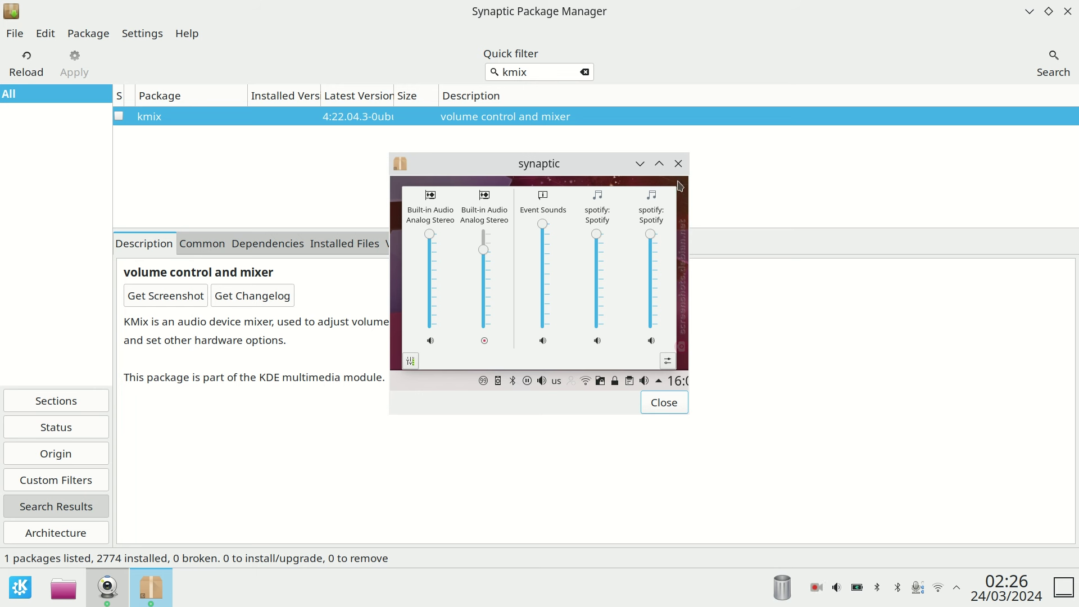
pyautogui.click(677, 163)
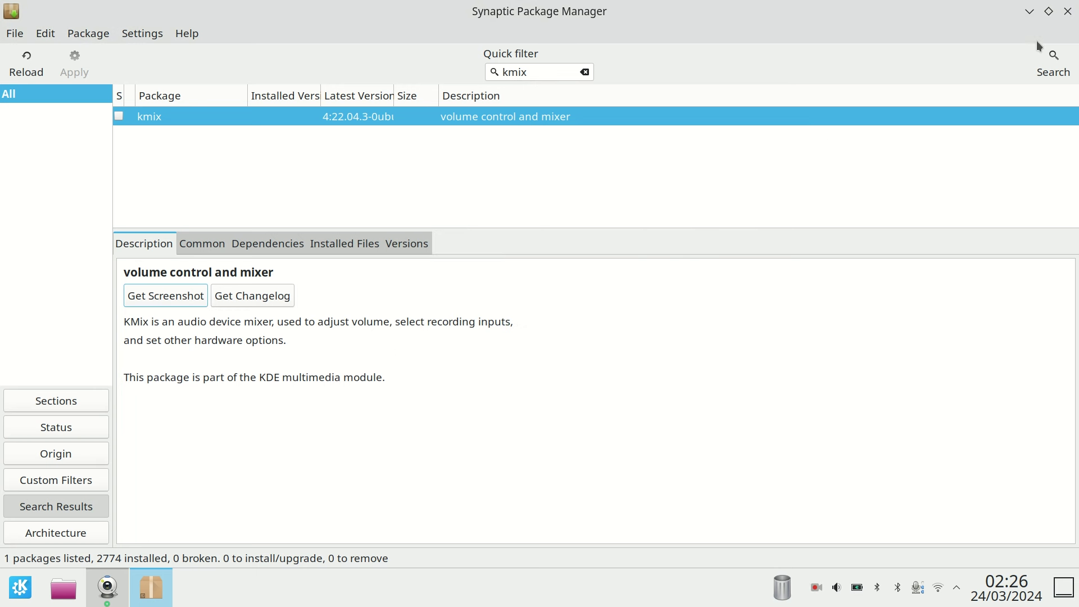
pyautogui.click(1067, 12)
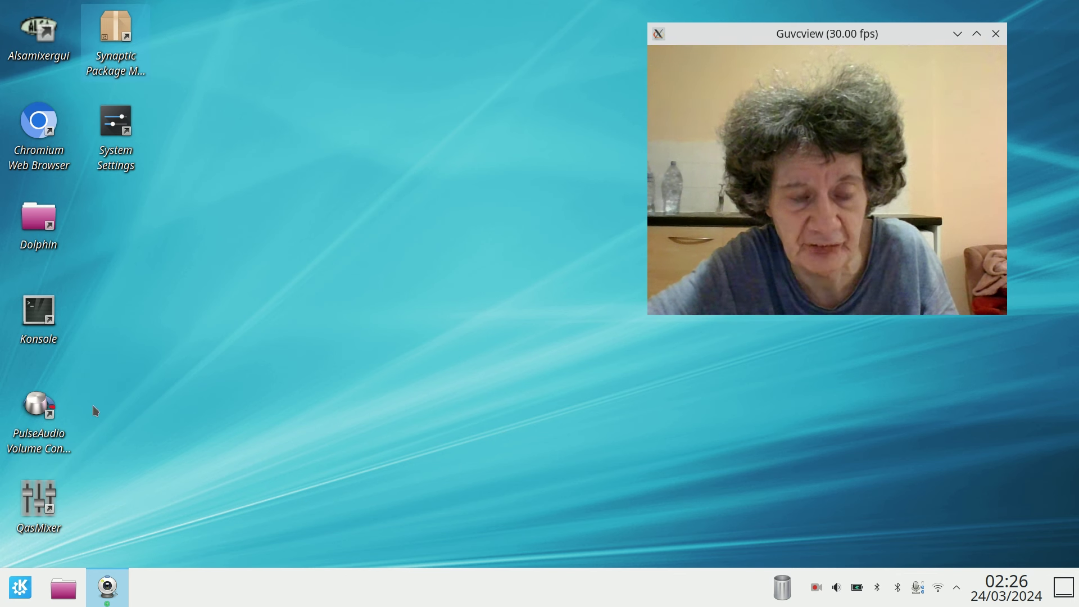
pyautogui.rightClick(42, 315)
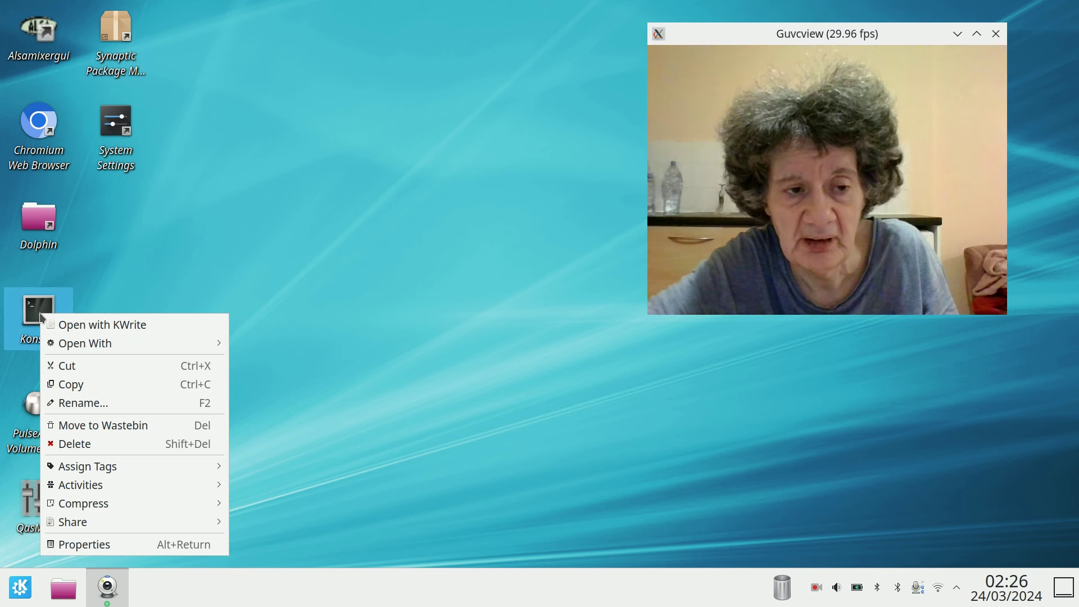
pyautogui.click(40, 312)
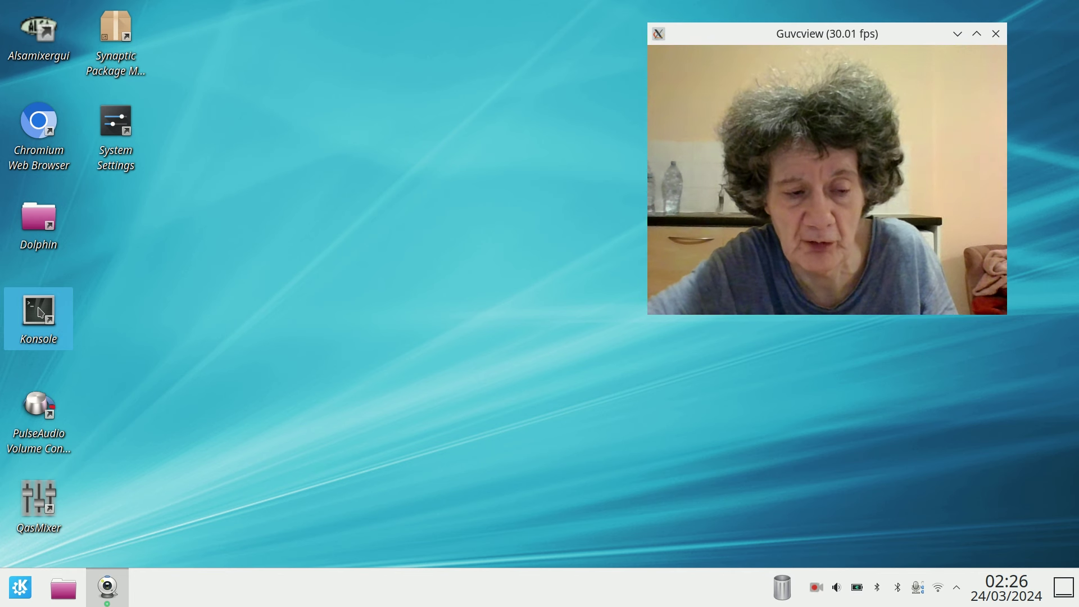
pyautogui.click(39, 406)
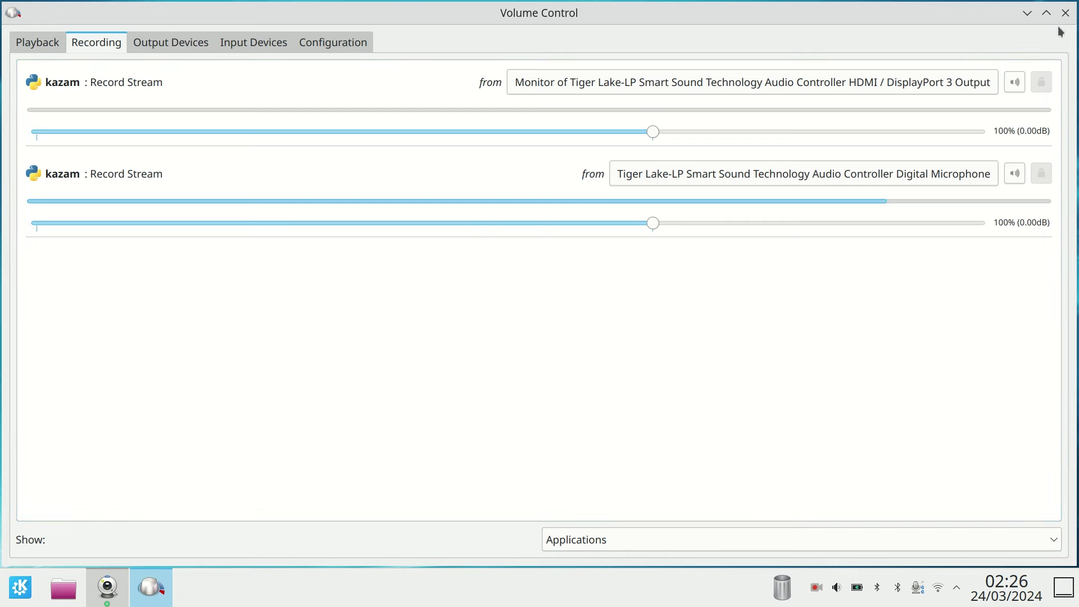
pyautogui.click(1065, 13)
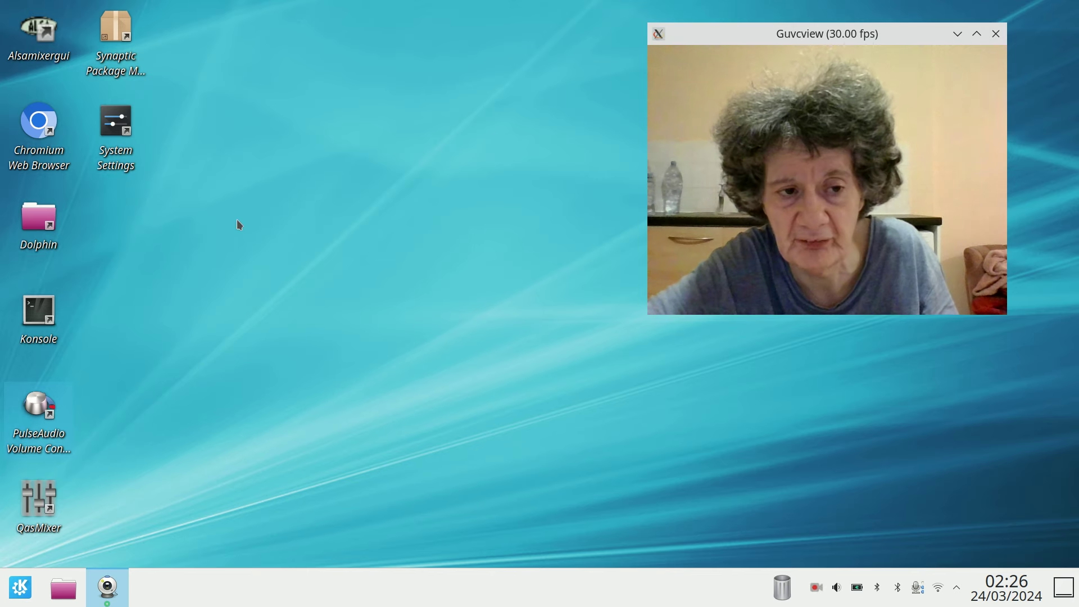
# Run alsamixer in Konsole and raise the Headphone playback level to -20.25 dB gain
pyautogui.click(39, 315)
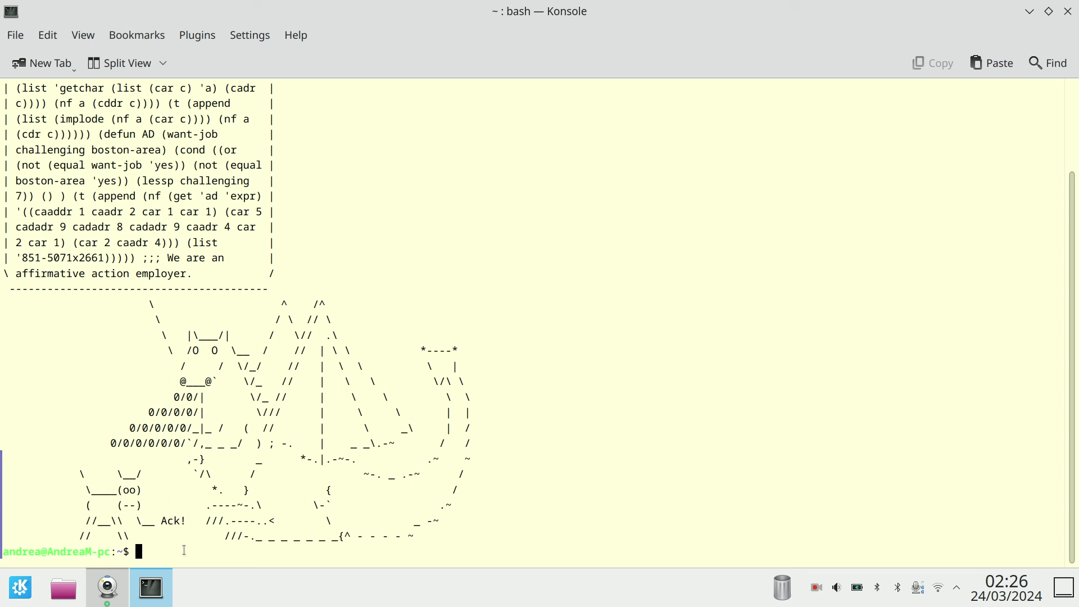
pyautogui.write('alsamixer')
pyautogui.press('Return')
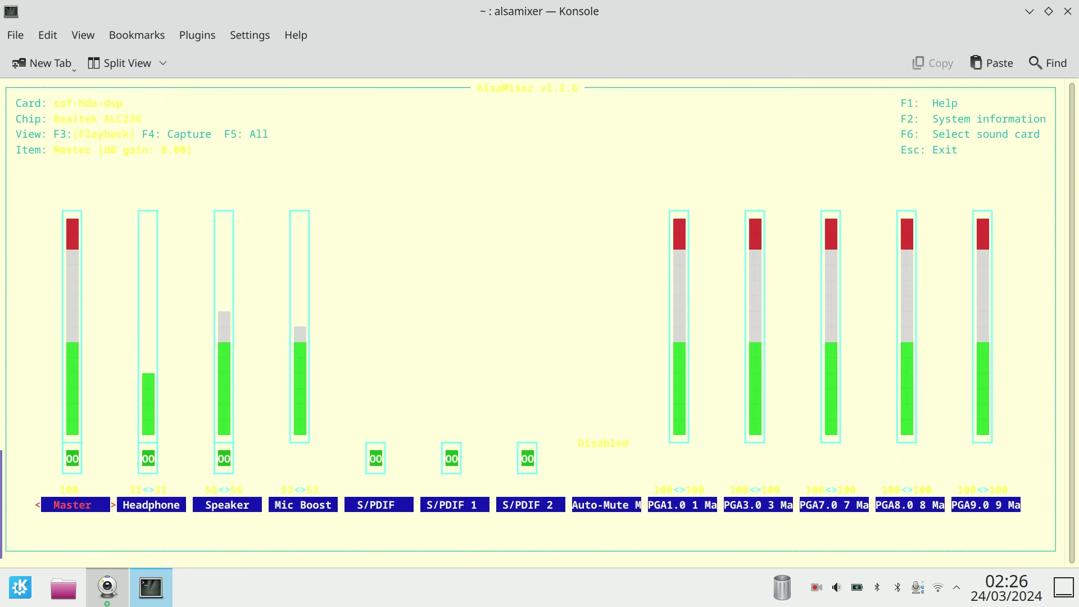
pyautogui.press('Right')
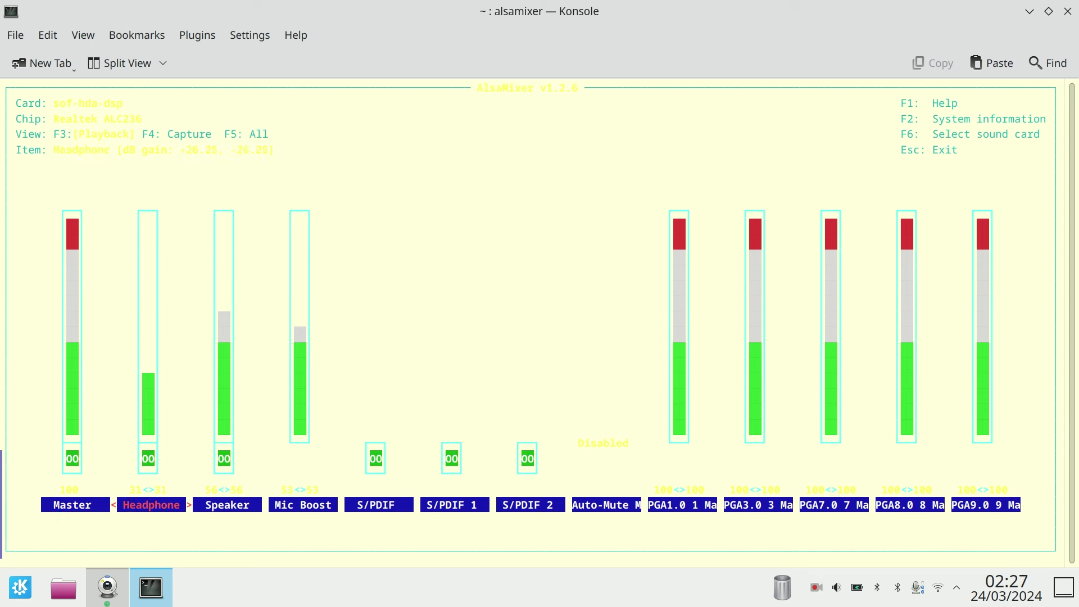
pyautogui.press('Right')
pyautogui.press('Left')
pyautogui.press('Up')
pyautogui.press('Up')
pyautogui.press('Up')
pyautogui.press('Up')
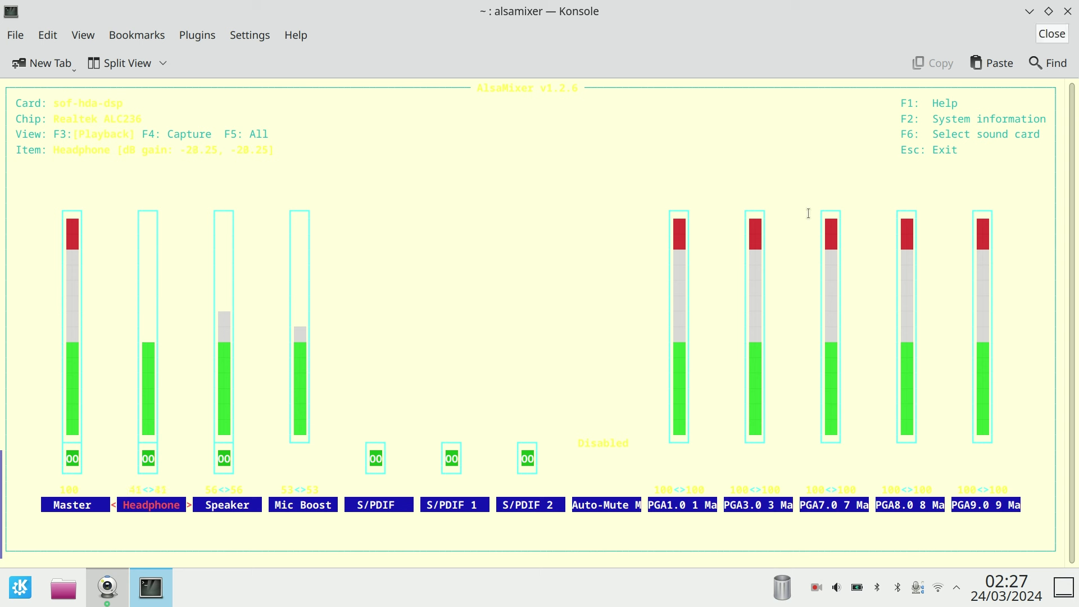
pyautogui.press('Right')
pyautogui.press('Right')
pyautogui.press('Right')
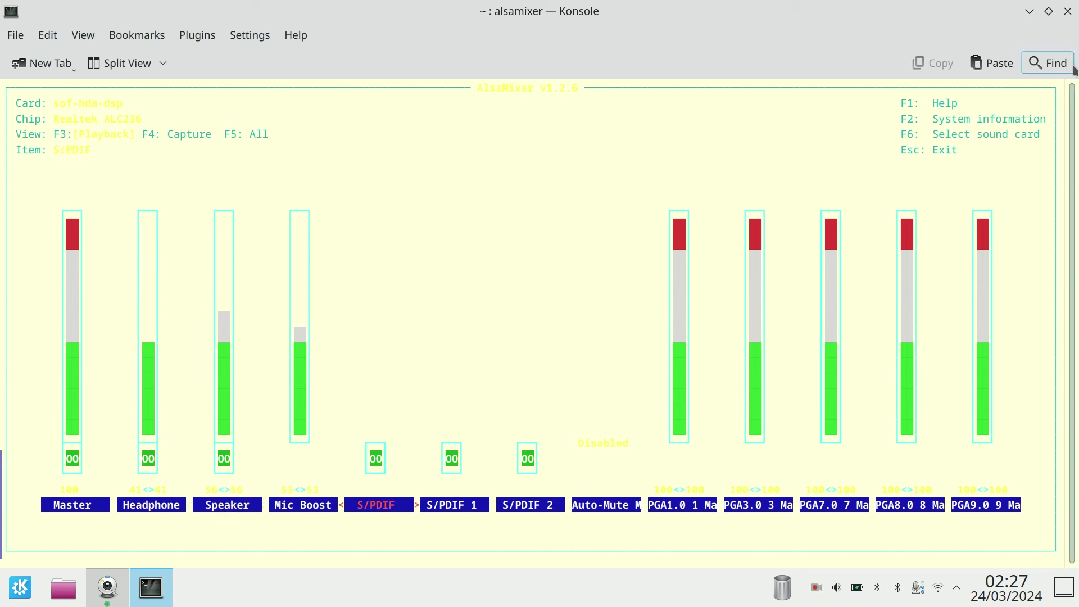
# Close the Konsole window still running alsamixer, bringing up the close confirmation
pyautogui.click(1068, 12)
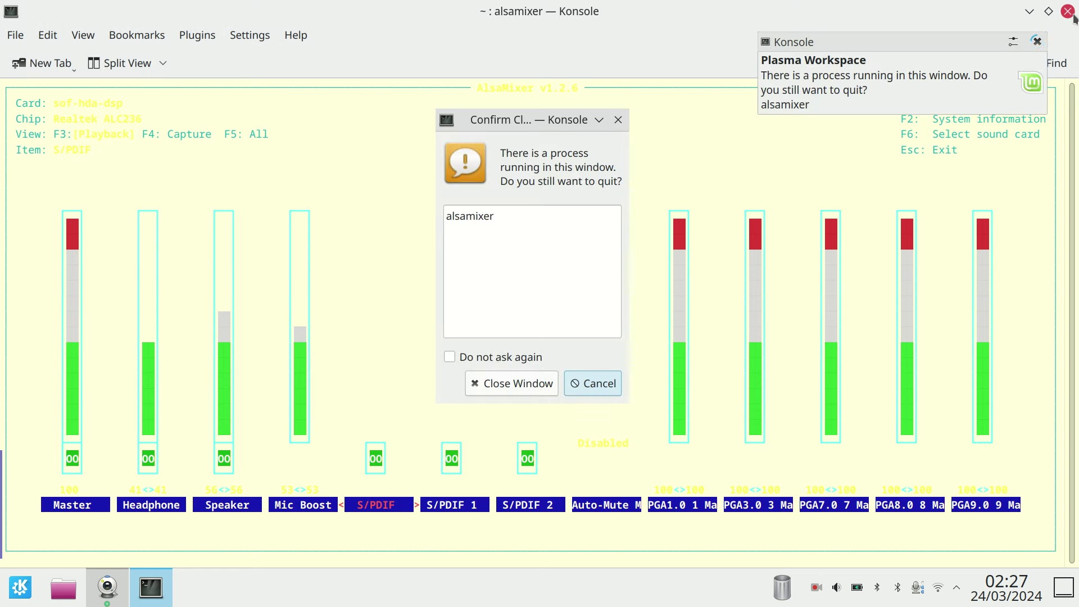
pyautogui.click(537, 382)
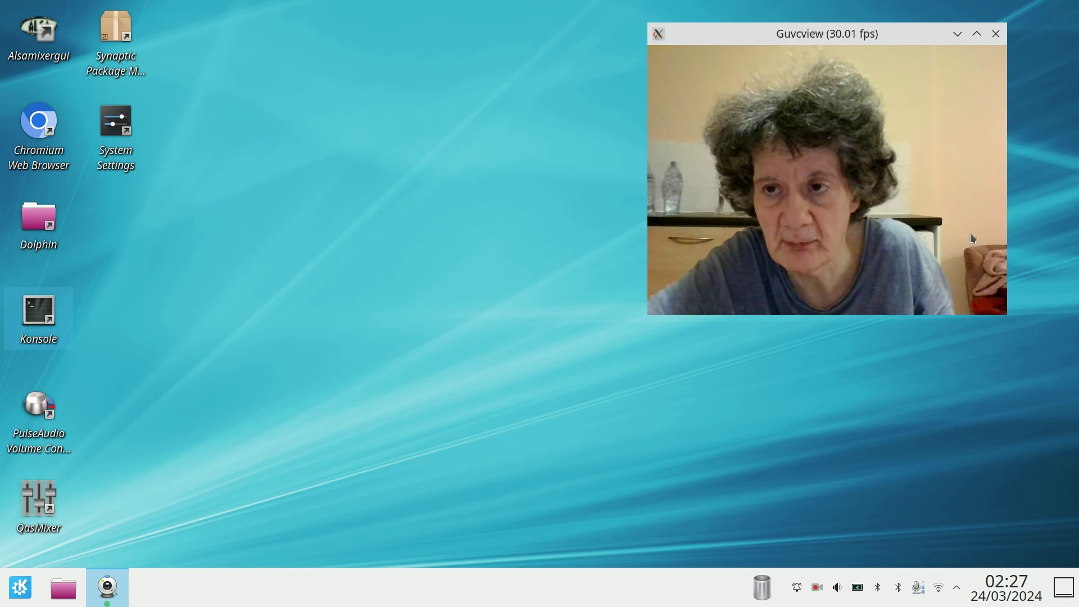
# Close the Guvcview webcam viewer, then open and close the Application Launcher
pyautogui.click(998, 33)
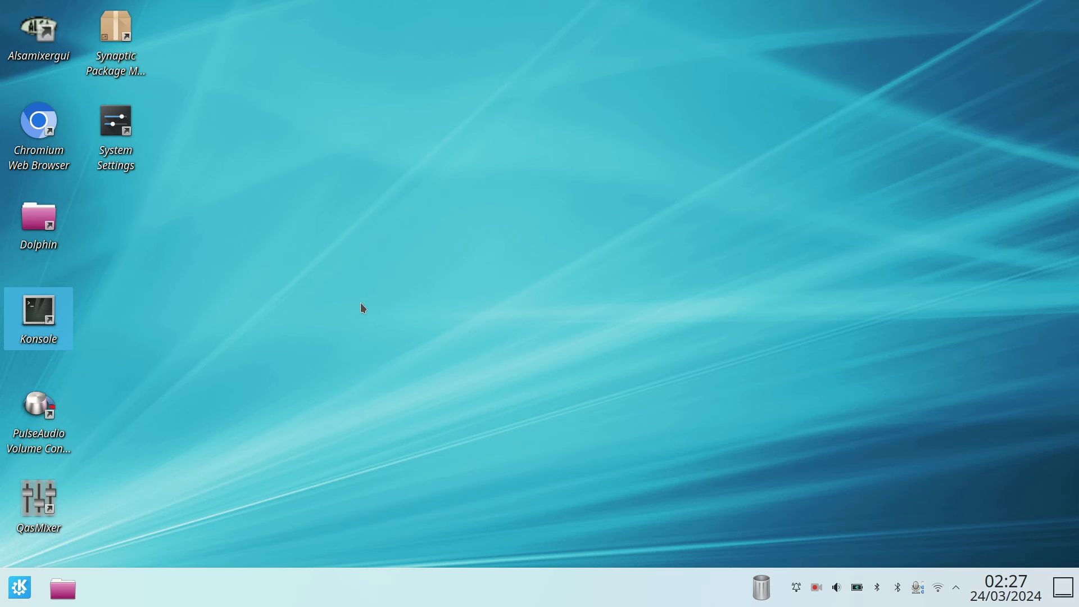
pyautogui.click(20, 588)
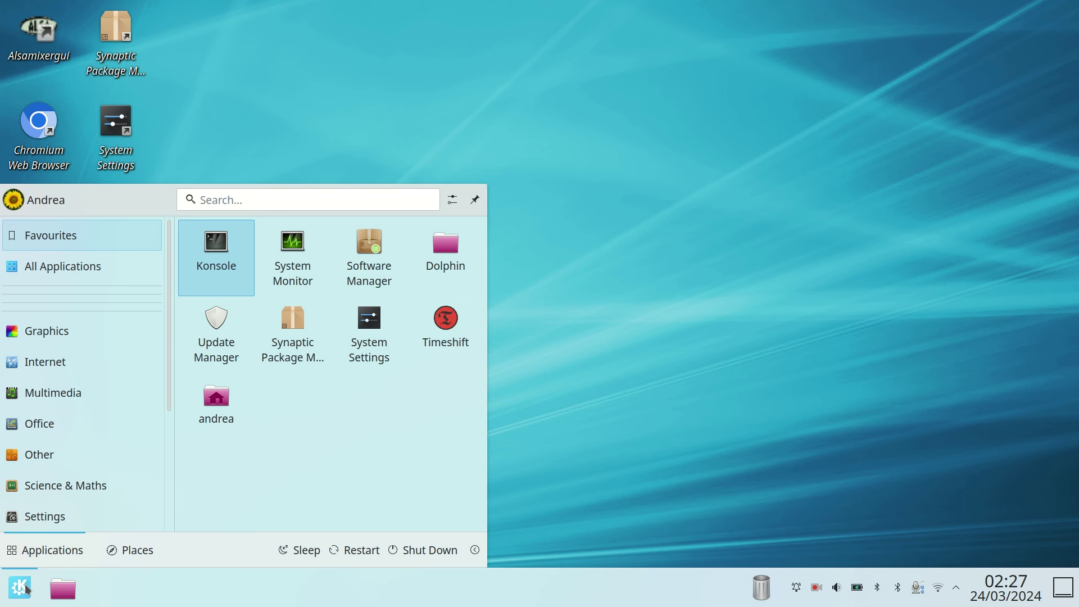
pyautogui.click(540, 412)
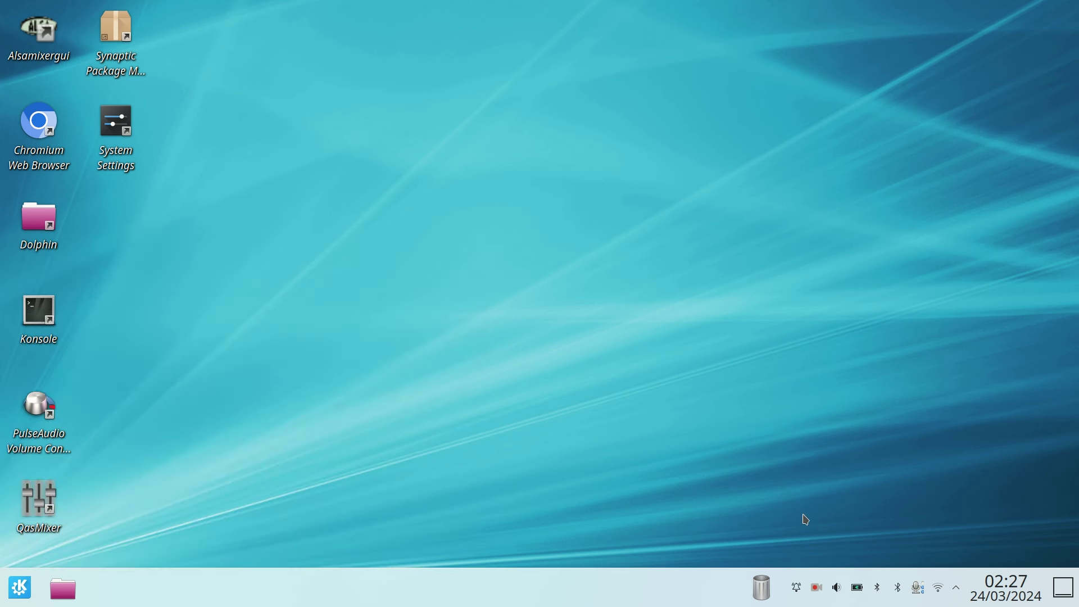
# Show the Audio Volume panel with Speaker 60% and Digital Microphone 75%, close, reopen it
pyautogui.click(836, 588)
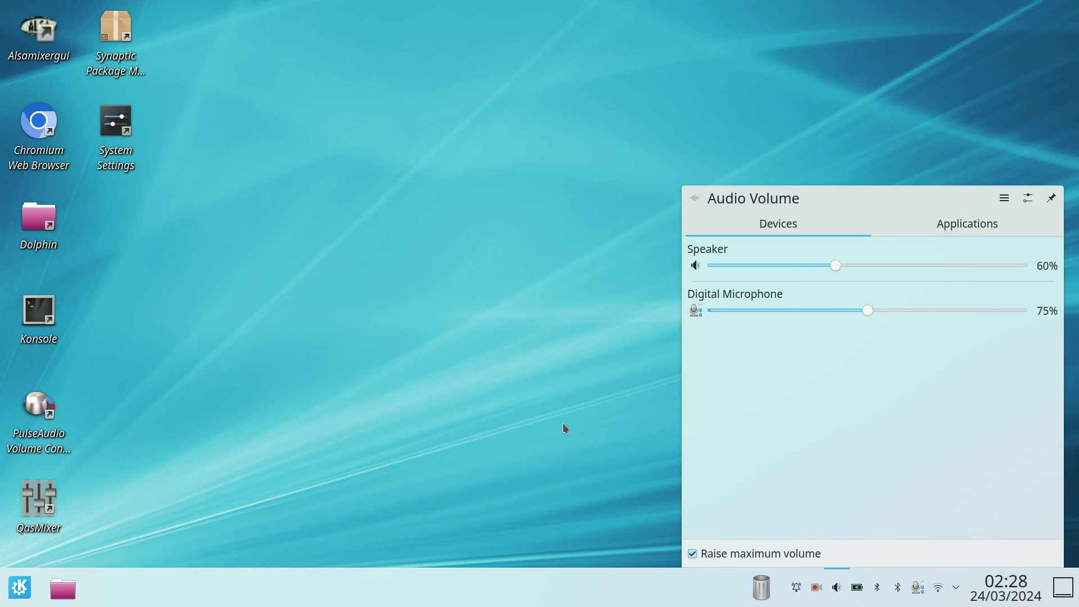
pyautogui.click(564, 427)
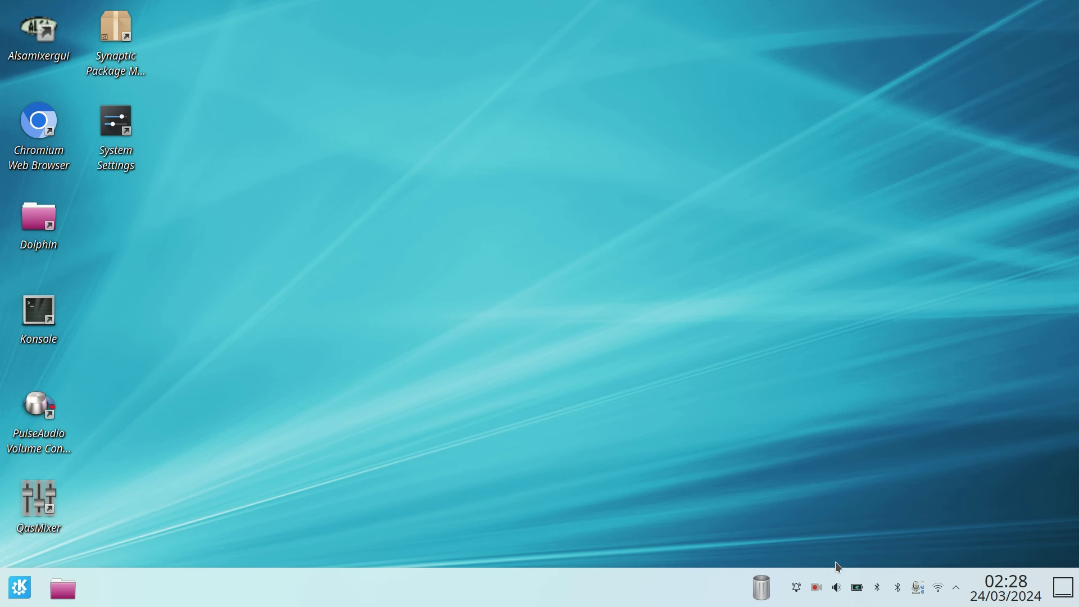
pyautogui.click(839, 589)
# Close the volume panel, launch Alsamixergui full screen, and move focus from Master to Capture
pyautogui.click(839, 589)
pyautogui.rightClick(38, 27)
pyautogui.press('Escape')
pyautogui.doubleClick(37, 34)
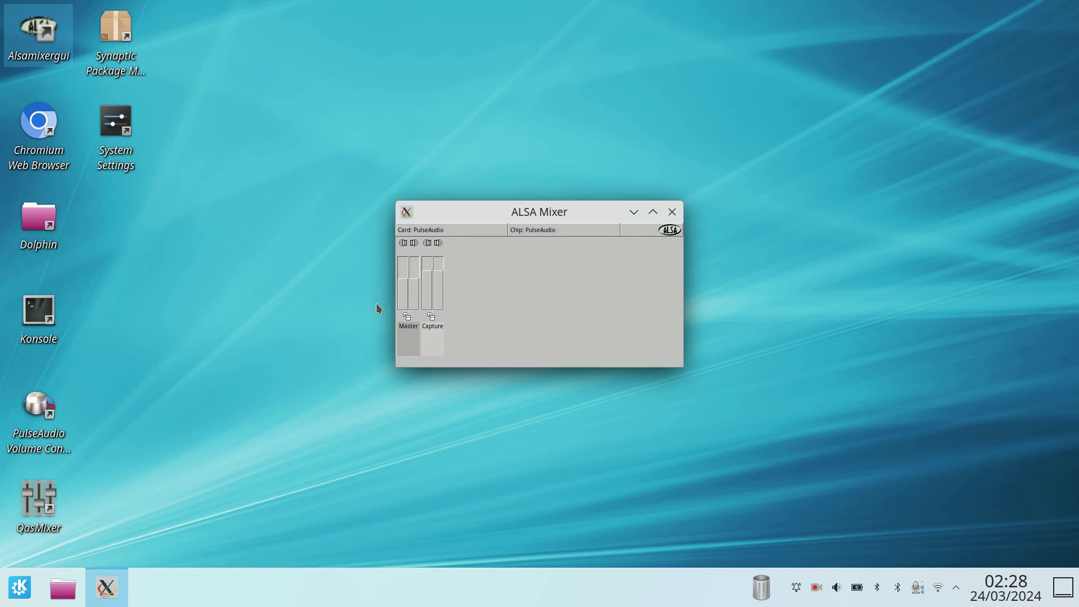
pyautogui.click(653, 212)
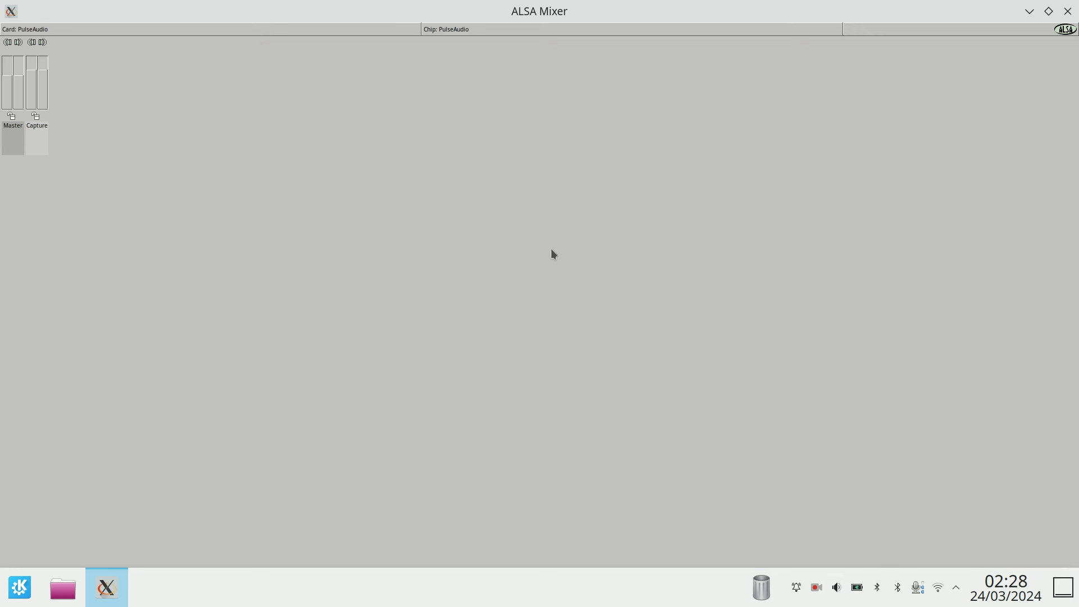
pyautogui.press('Tab')
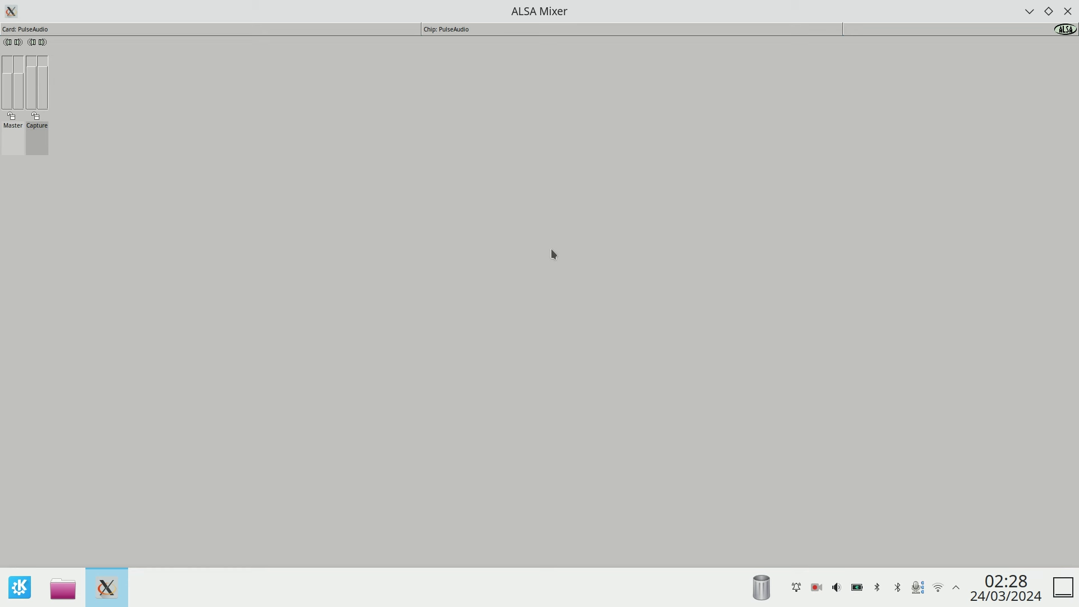
# View the mixer's keyboard help full screen, then close it
pyautogui.click(1064, 30)
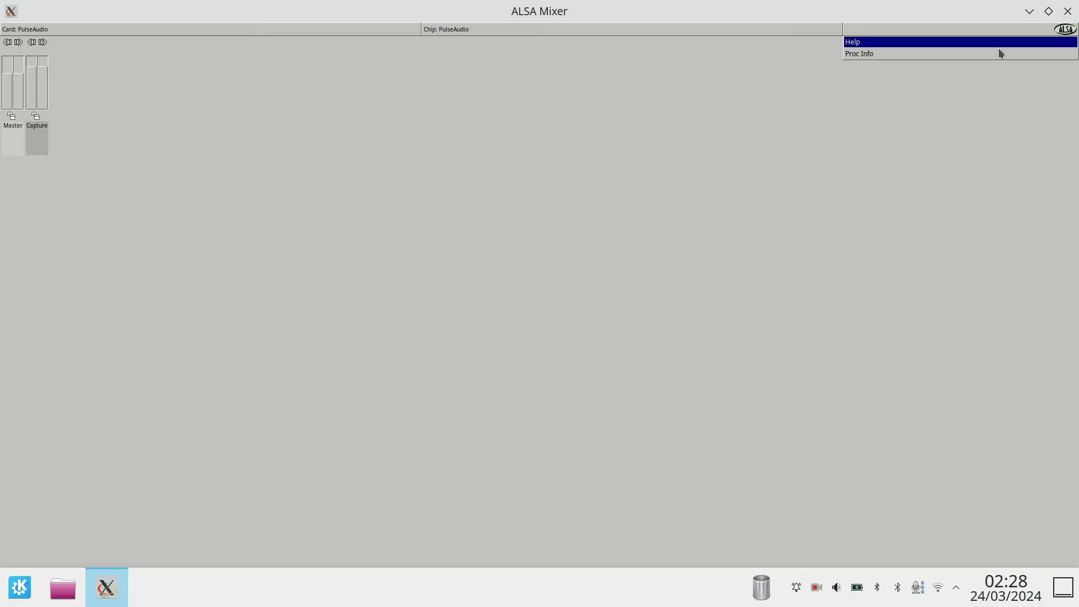
pyautogui.click(998, 44)
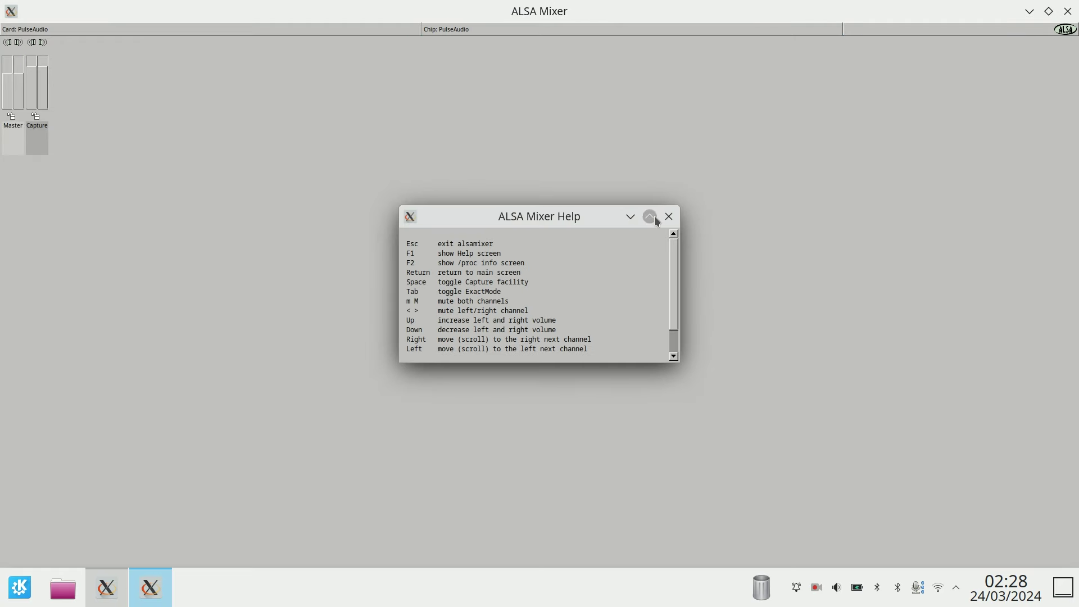
pyautogui.click(650, 215)
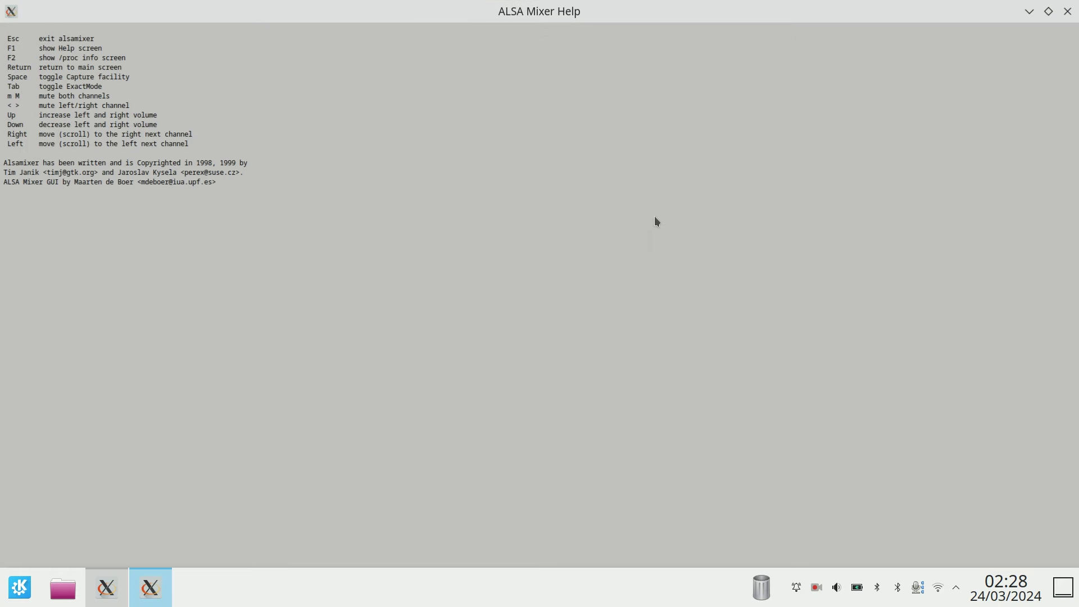
pyautogui.click(1067, 10)
# View the /proc/asound sound system info, then close the ALSA Mixer window
pyautogui.click(1065, 30)
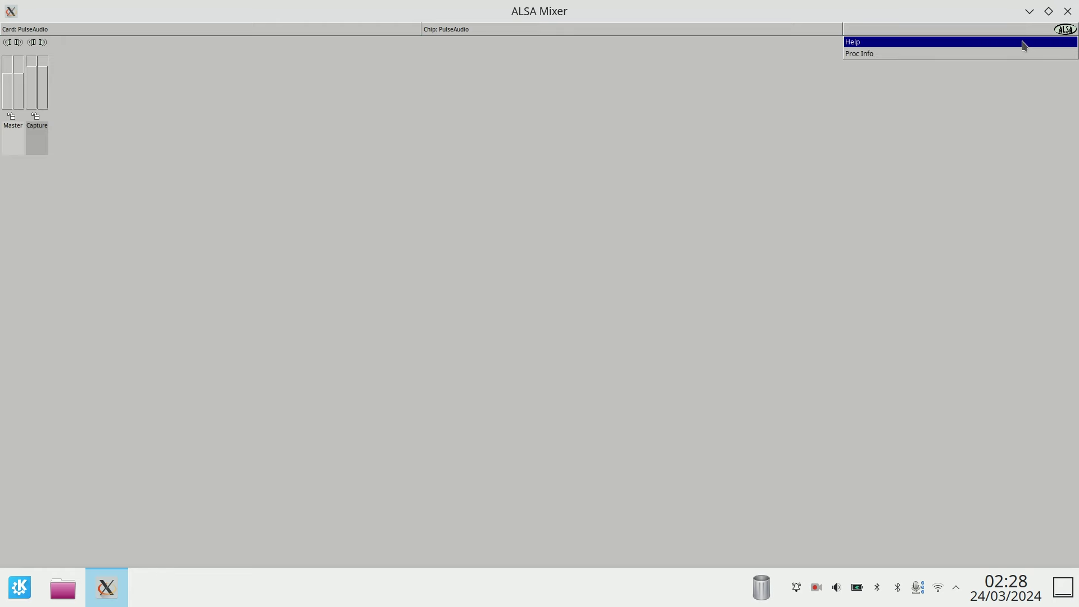
pyautogui.click(987, 53)
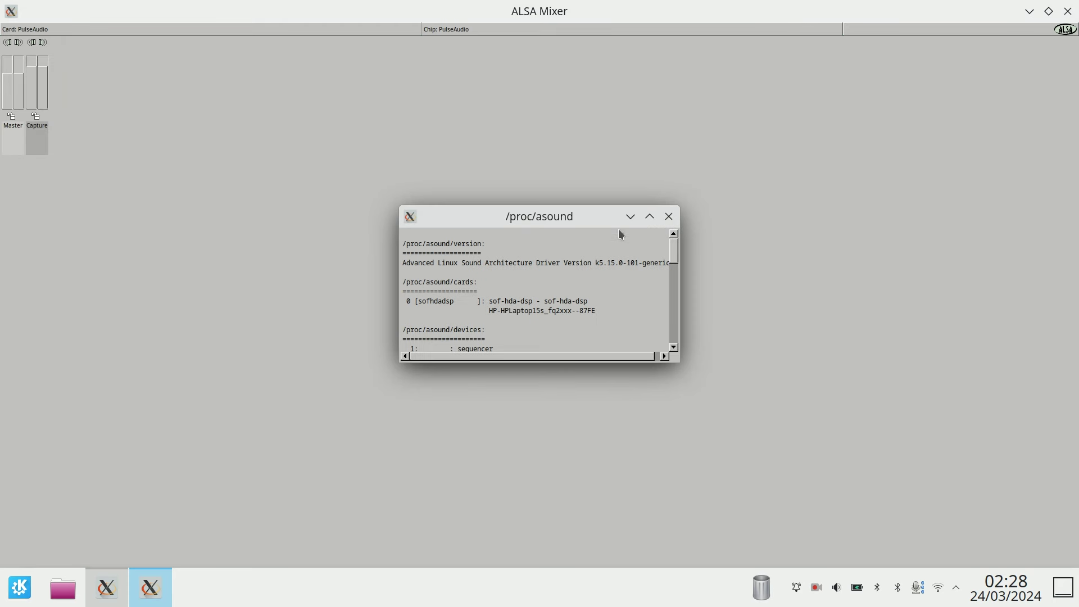
pyautogui.scroll(-2, 618, 240)
pyautogui.scroll(-3, 618, 242)
pyautogui.scroll(-3, 617, 242)
pyautogui.scroll(-2, 618, 242)
pyautogui.scroll(2, 617, 242)
pyautogui.scroll(-3, 617, 242)
pyautogui.scroll(3, 618, 243)
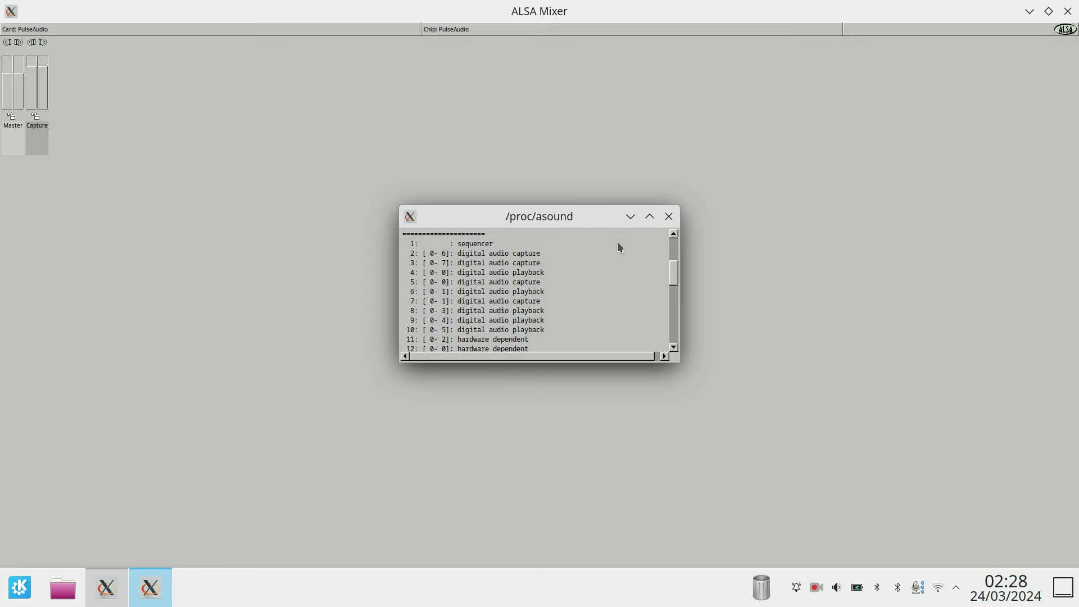
pyautogui.click(669, 217)
pyautogui.click(11, 11)
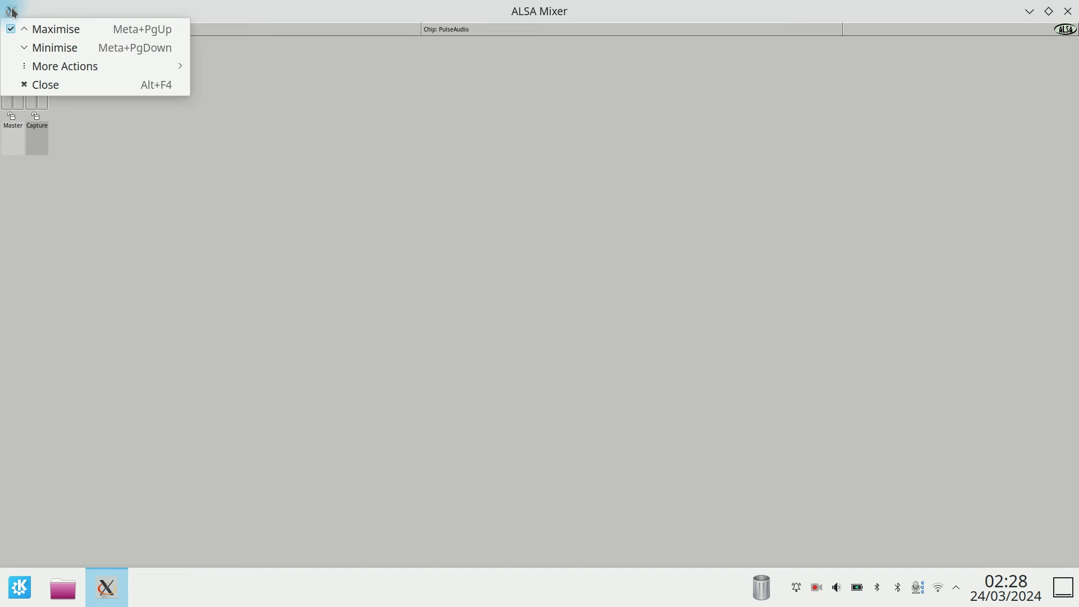
pyautogui.moveTo(65, 66)
pyautogui.click(109, 120)
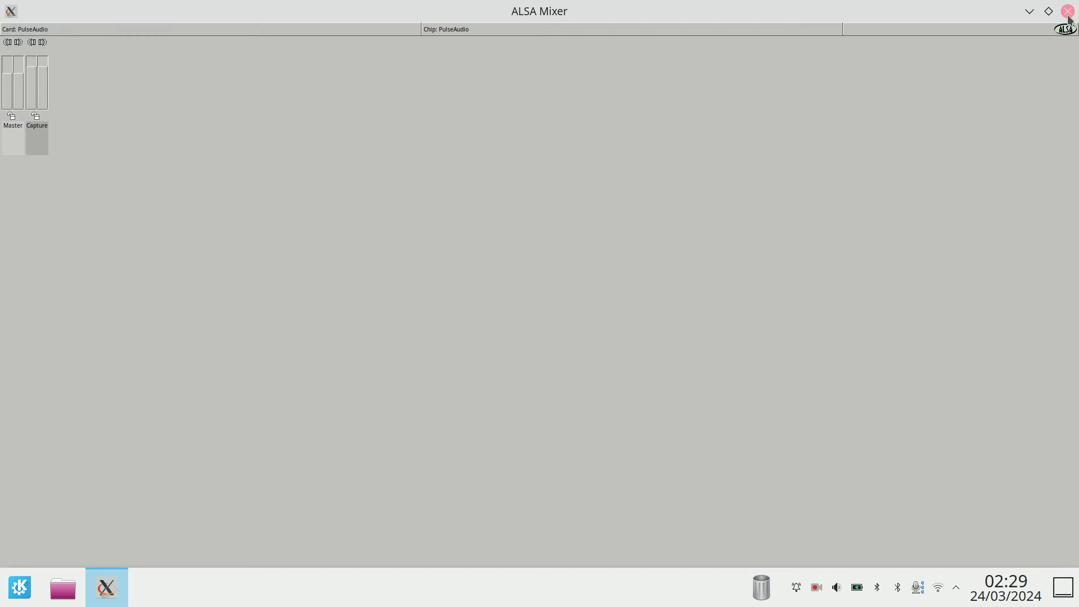
pyautogui.click(1067, 11)
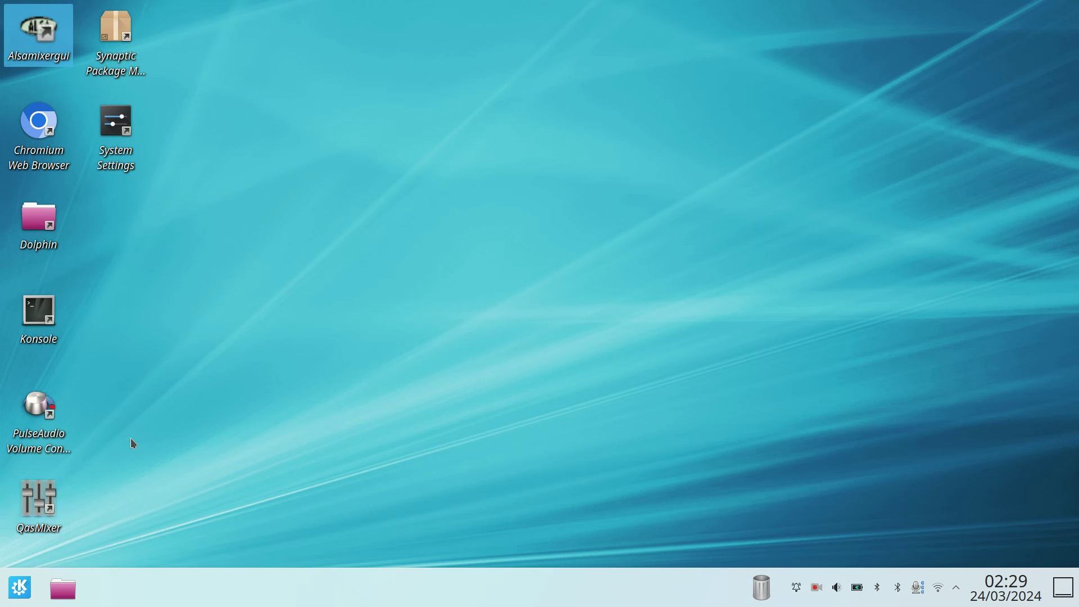
# Launch QasMixer on the hw card and lower Master to -7.50 dB
pyautogui.doubleClick(49, 493)
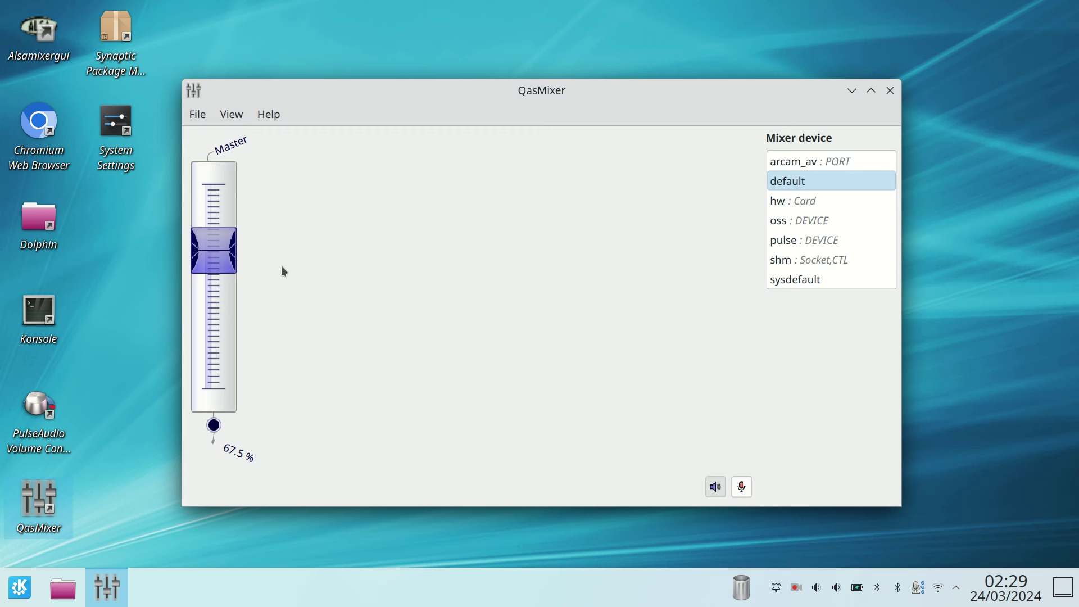
pyautogui.click(780, 203)
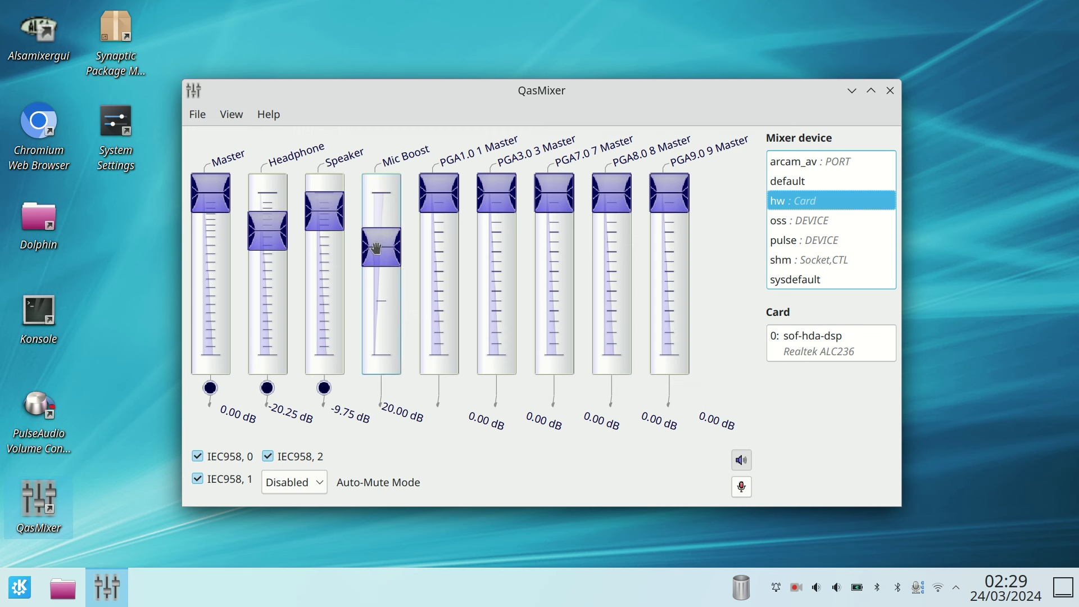
pyautogui.moveTo(380, 247)
pyautogui.mouseDown()
pyautogui.moveTo(384, 277)
pyautogui.moveTo(381, 249)
pyautogui.mouseUp()
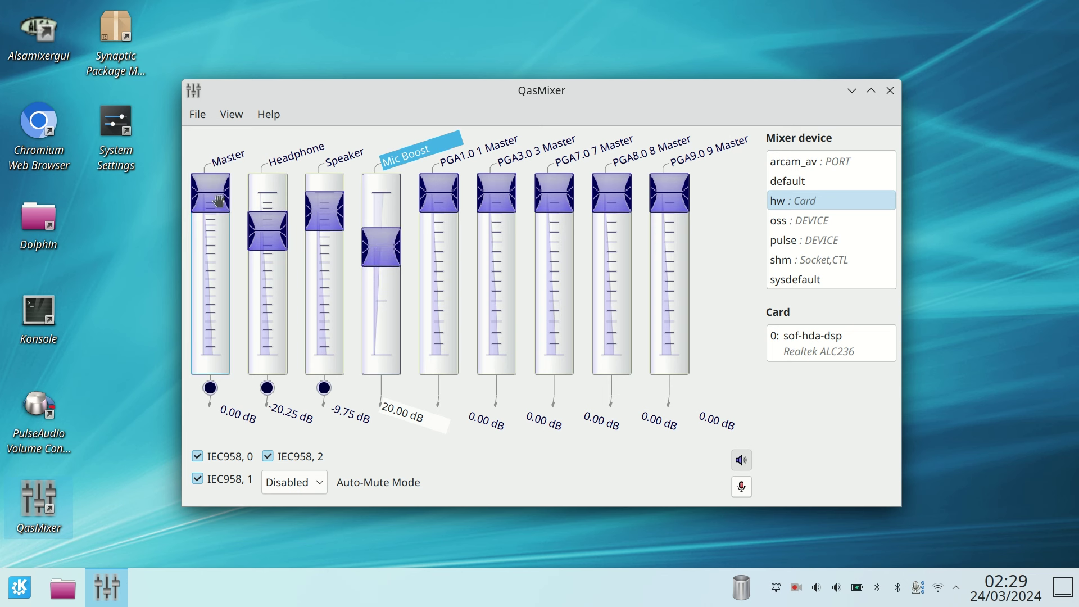
pyautogui.moveTo(211, 193); pyautogui.dragTo(227, 215)
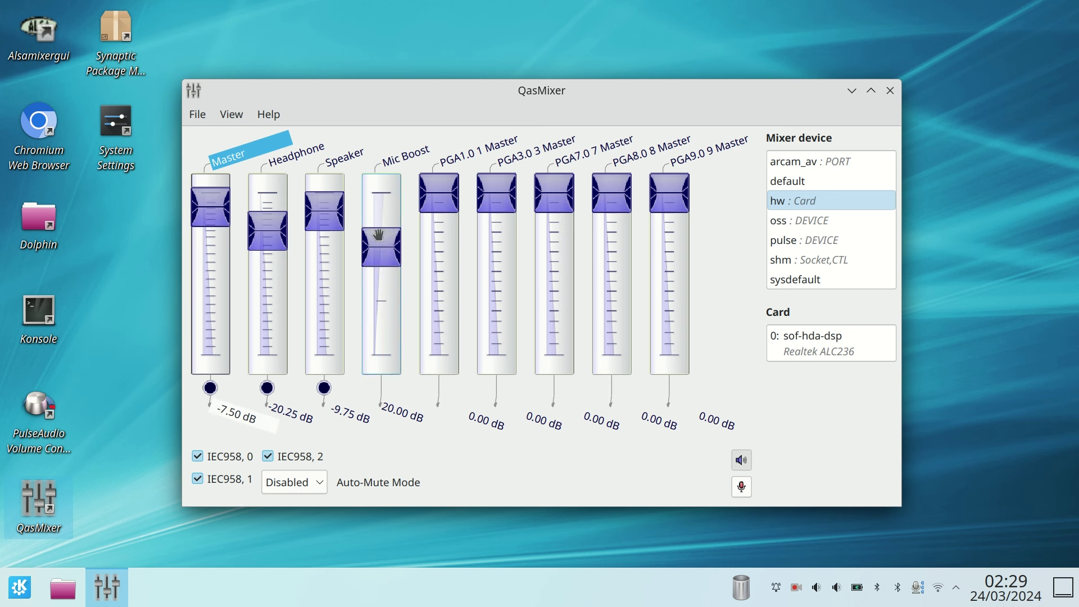
# Try the pulse, shm and oss devices, then return to the hw card
pyautogui.click(774, 241)
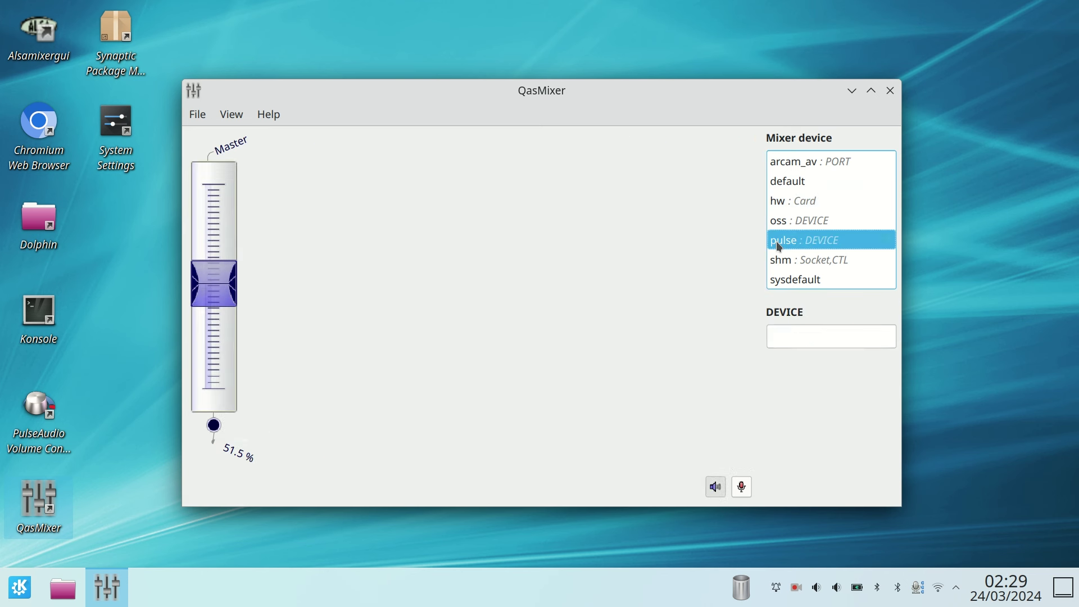
pyautogui.click(778, 261)
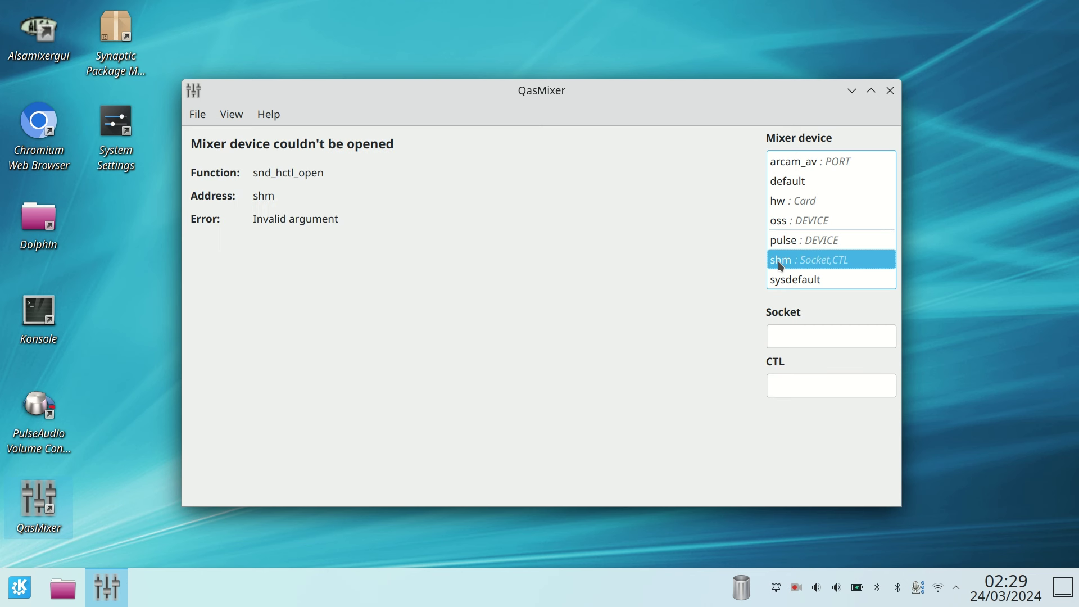
pyautogui.click(780, 241)
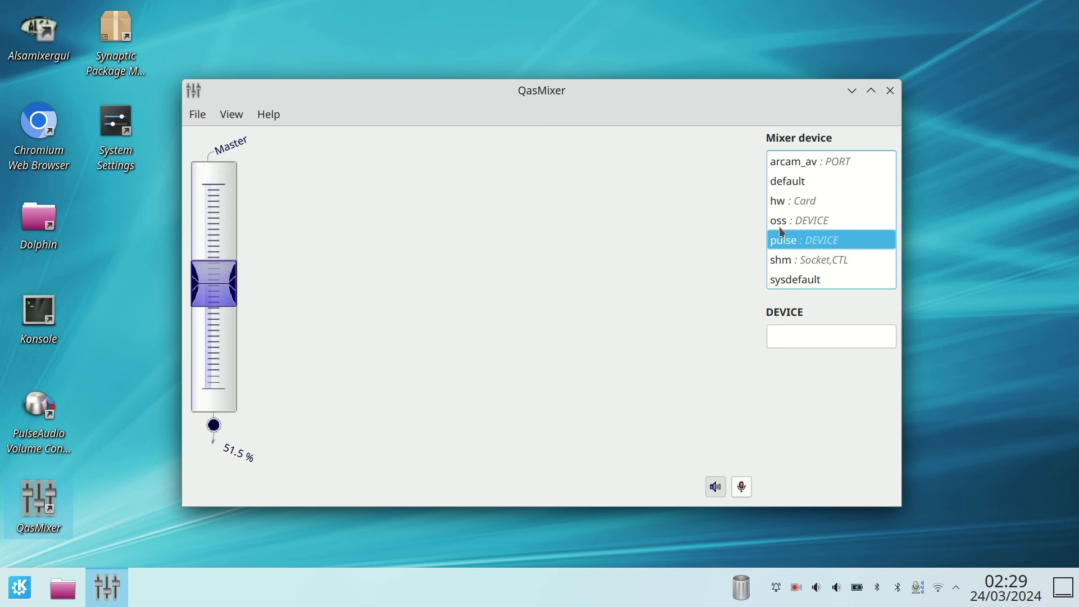
pyautogui.click(778, 225)
pyautogui.click(774, 203)
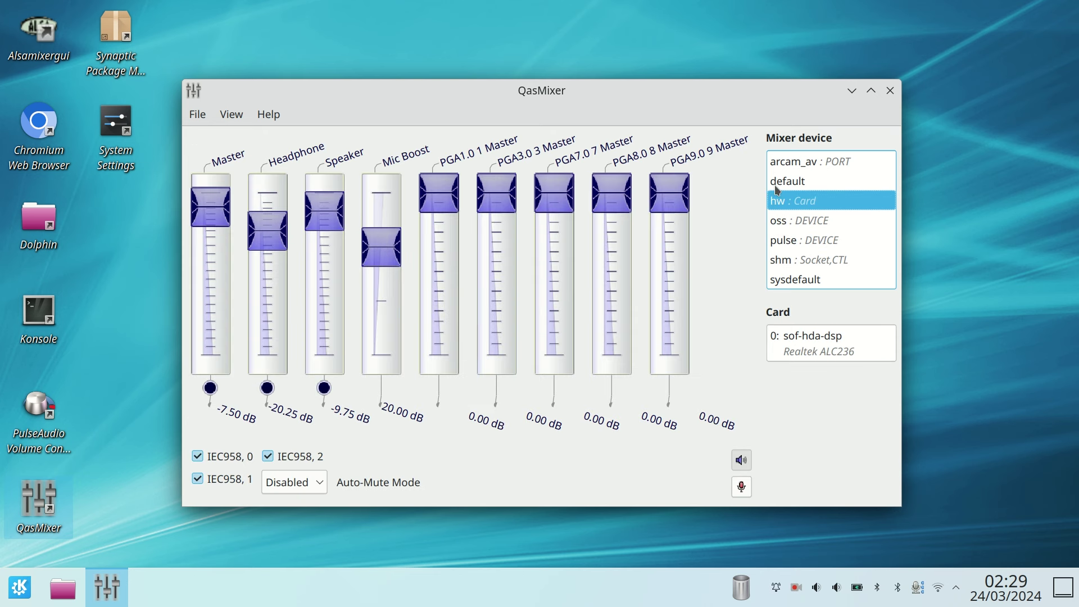
# Show only the capture controls, selecting Mic Boost, then close QasMixer
pyautogui.click(745, 487)
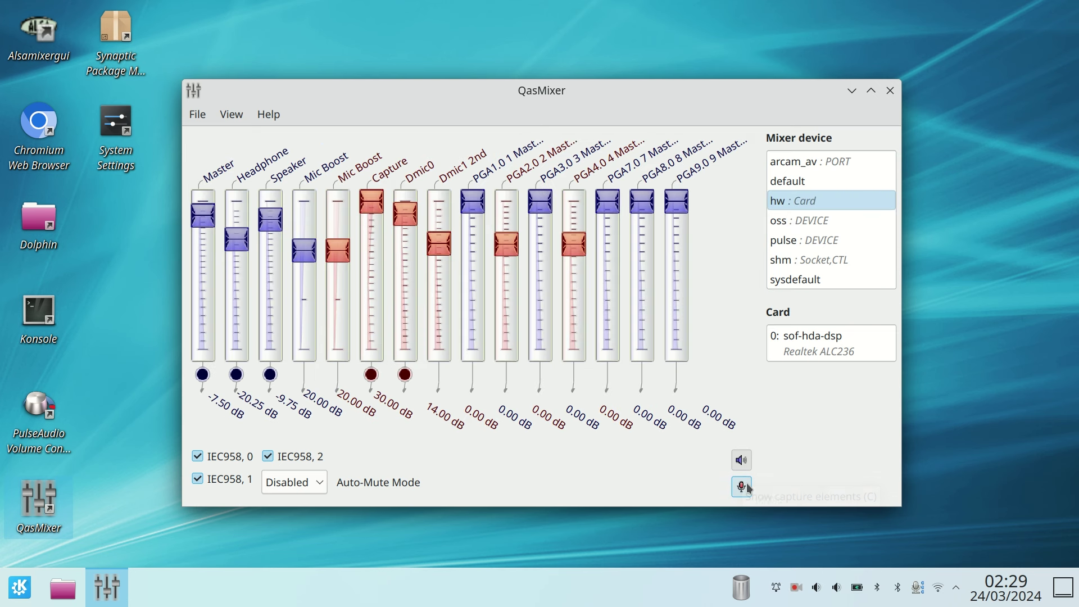
pyautogui.click(335, 253)
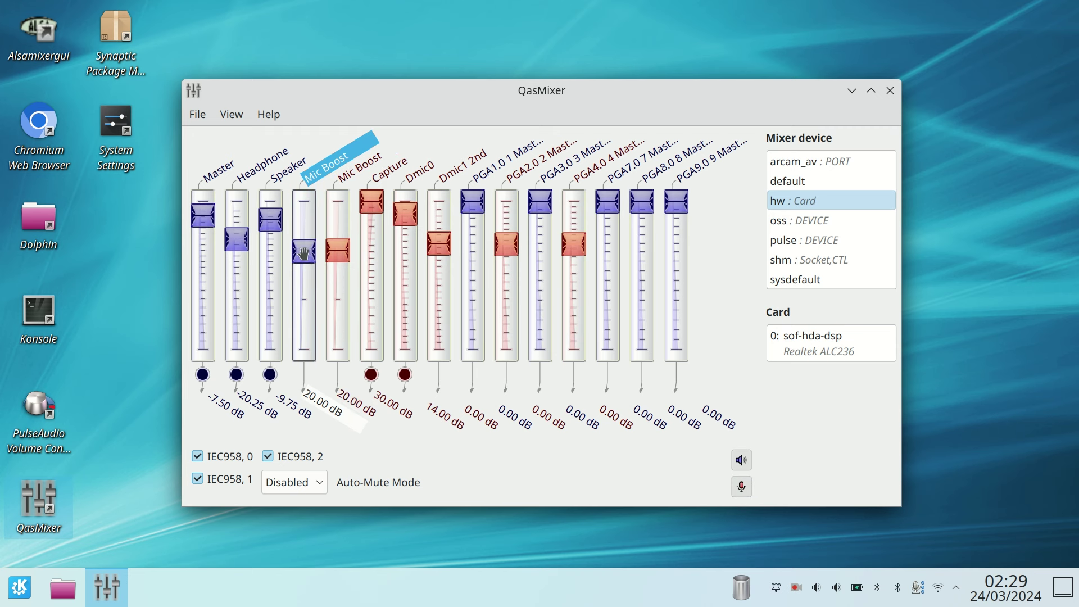
pyautogui.click(741, 460)
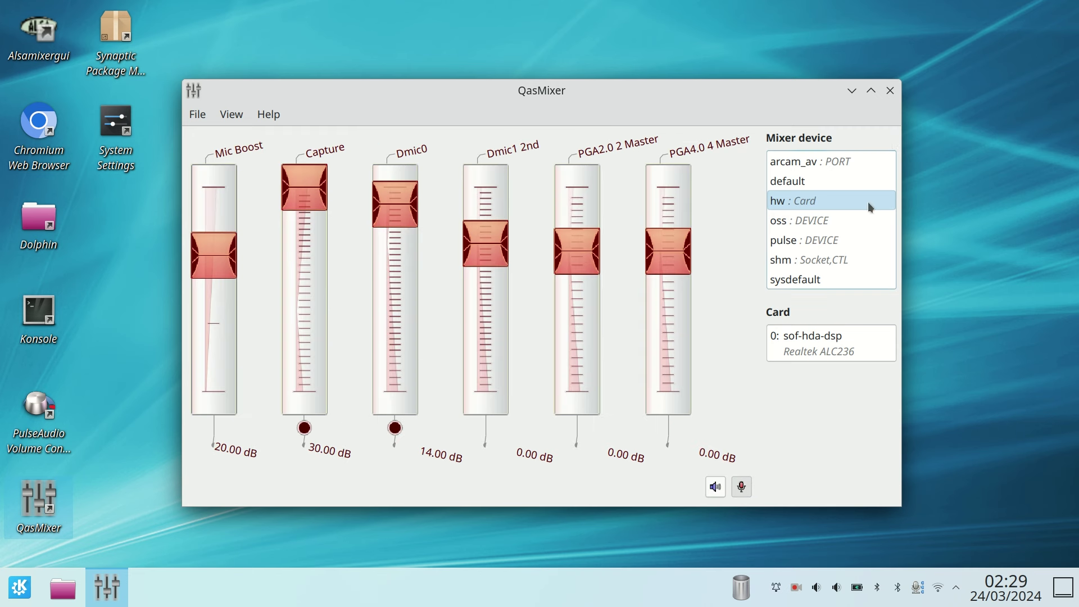
pyautogui.click(889, 91)
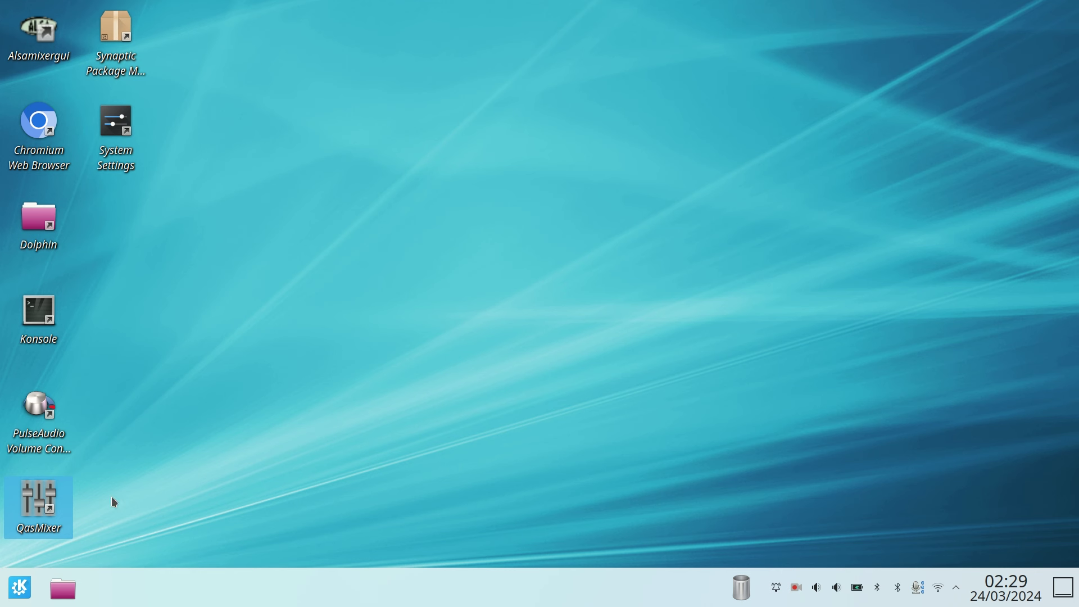
# Dismiss the Konsole shortcut menu, then launch Synaptic and authenticate with the password
pyautogui.rightClick(48, 310)
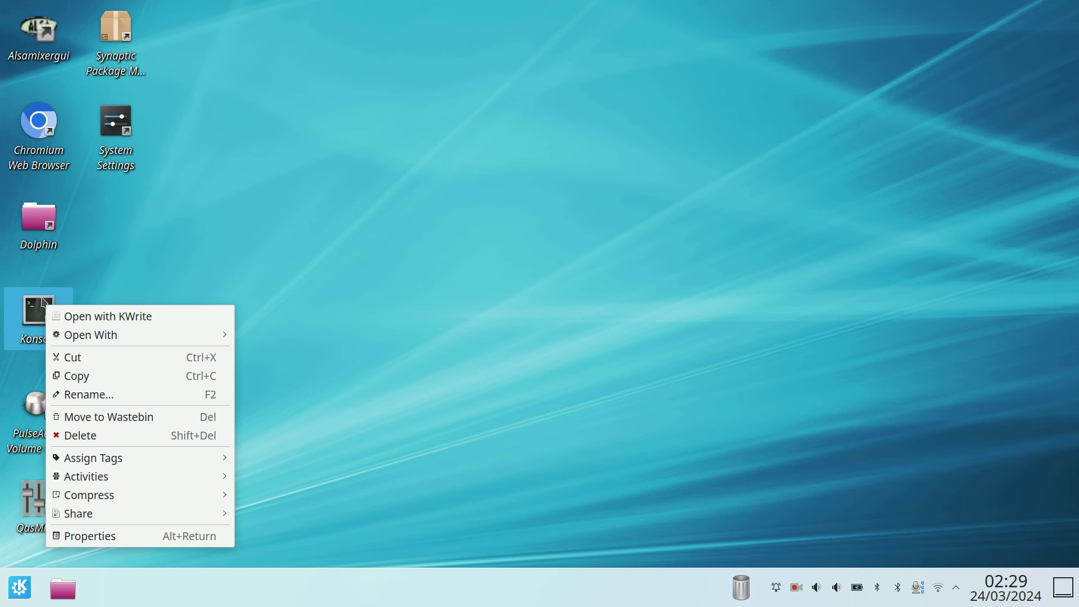
pyautogui.click(152, 230)
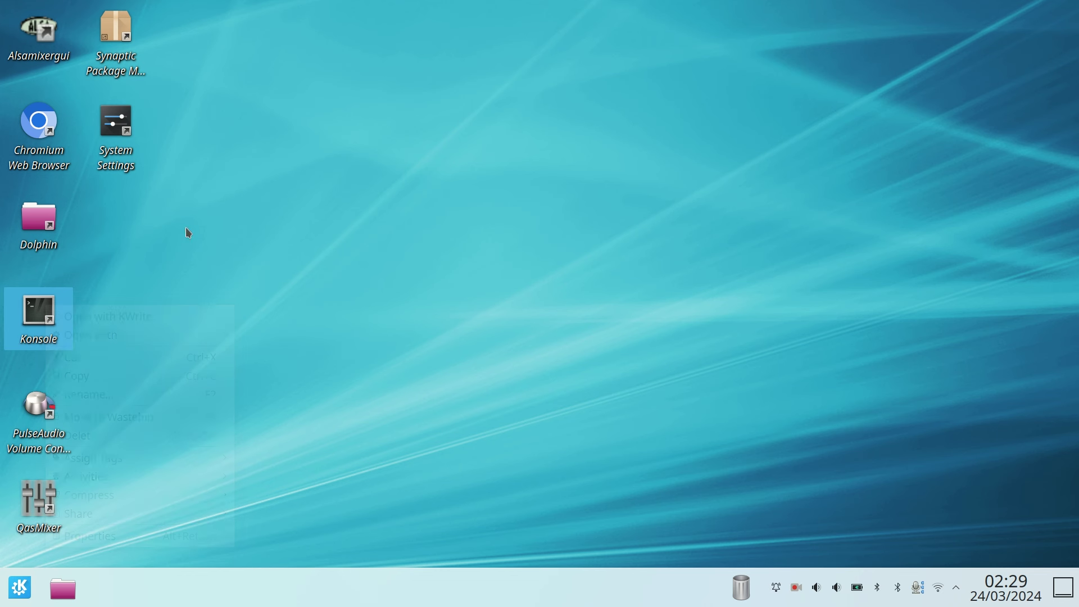
pyautogui.doubleClick(117, 16)
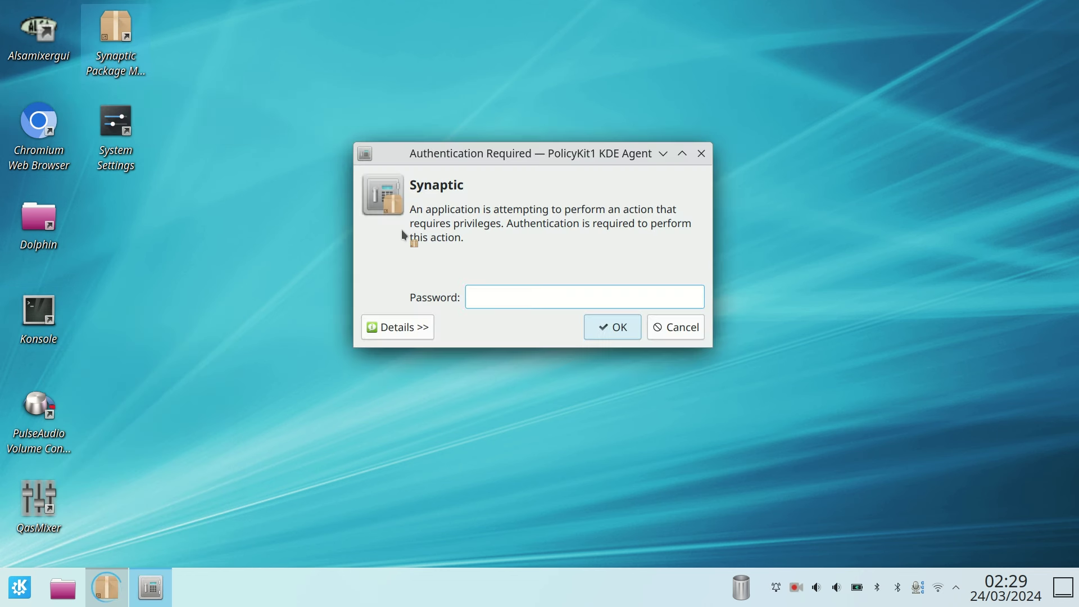
pyautogui.write('••')
pyautogui.press('Return')
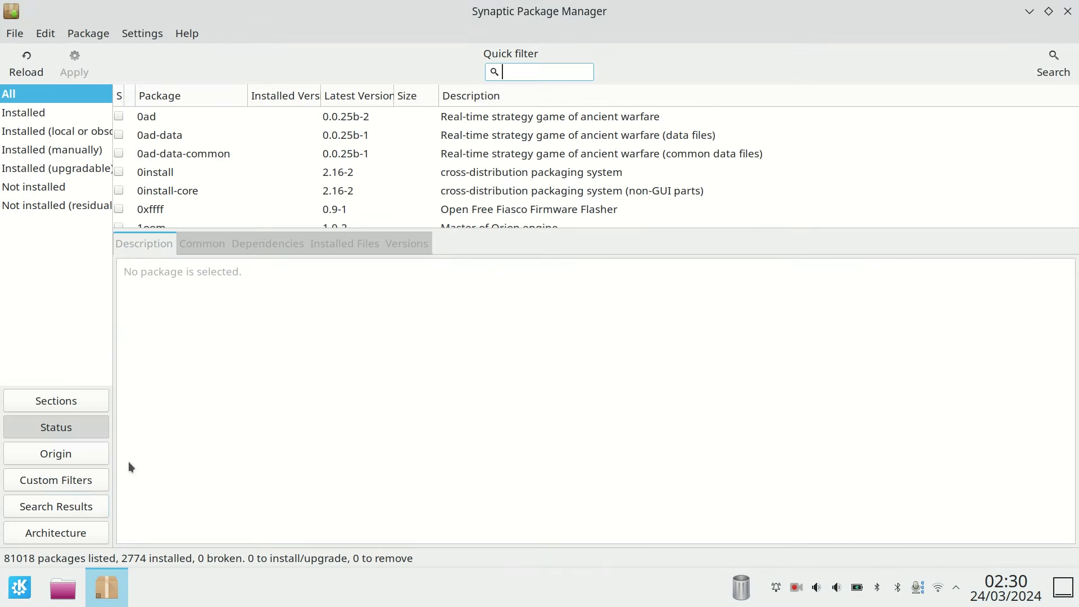
# Filter packages by qas and view the qasmixer details and screenshot
pyautogui.click(73, 505)
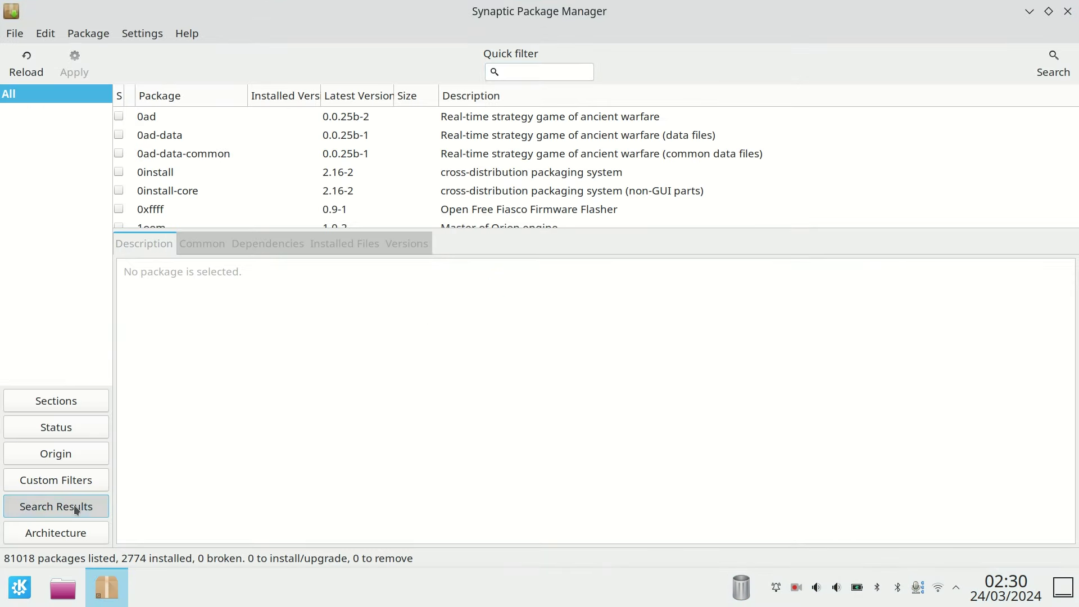
pyautogui.click(538, 71)
pyautogui.write('qas')
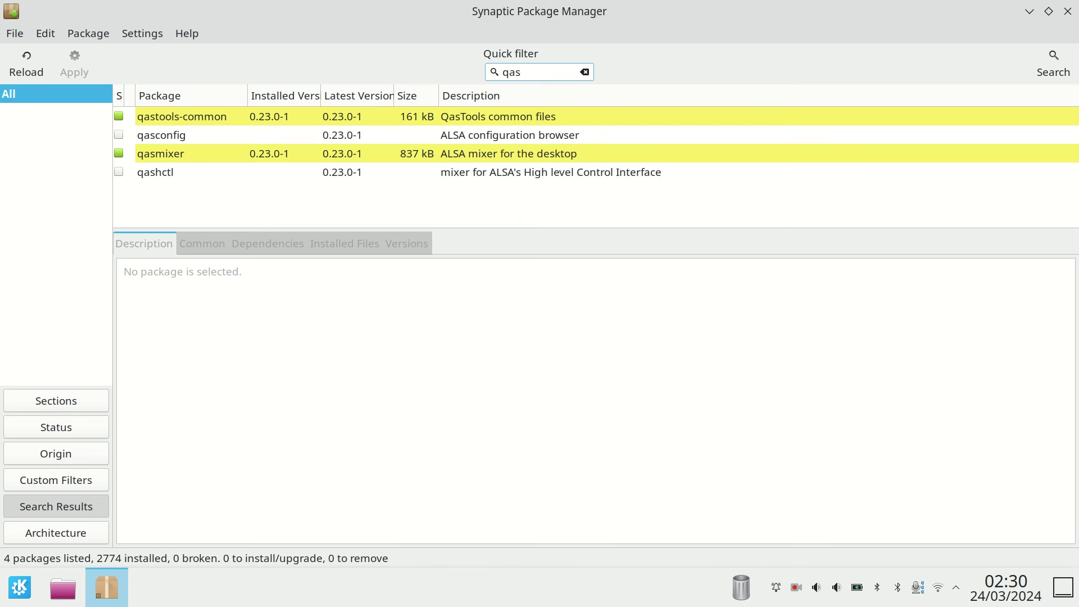
pyautogui.click(170, 153)
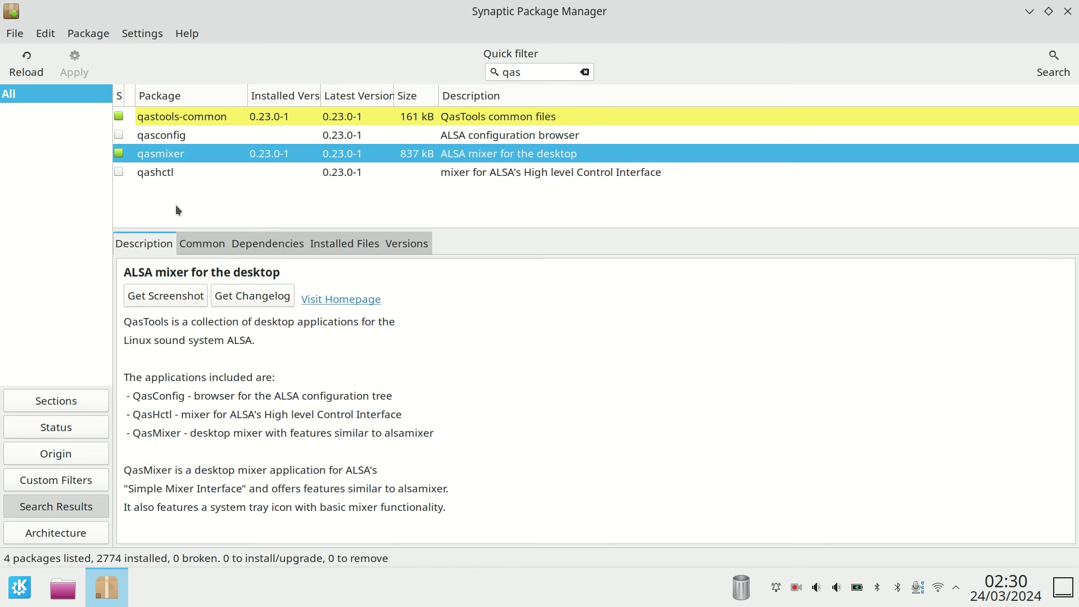
pyautogui.click(166, 297)
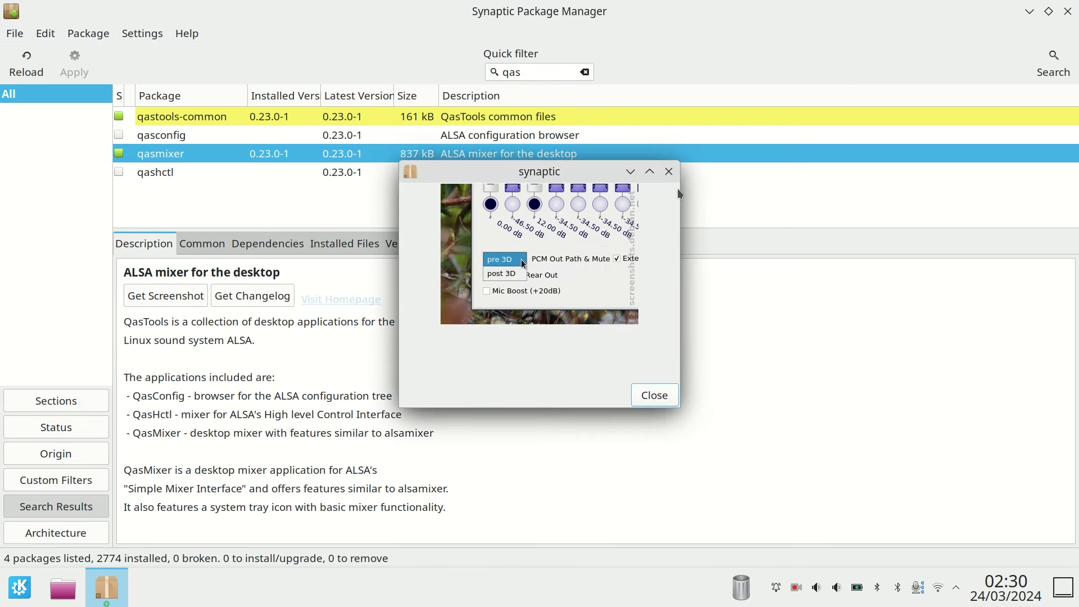
pyautogui.click(668, 173)
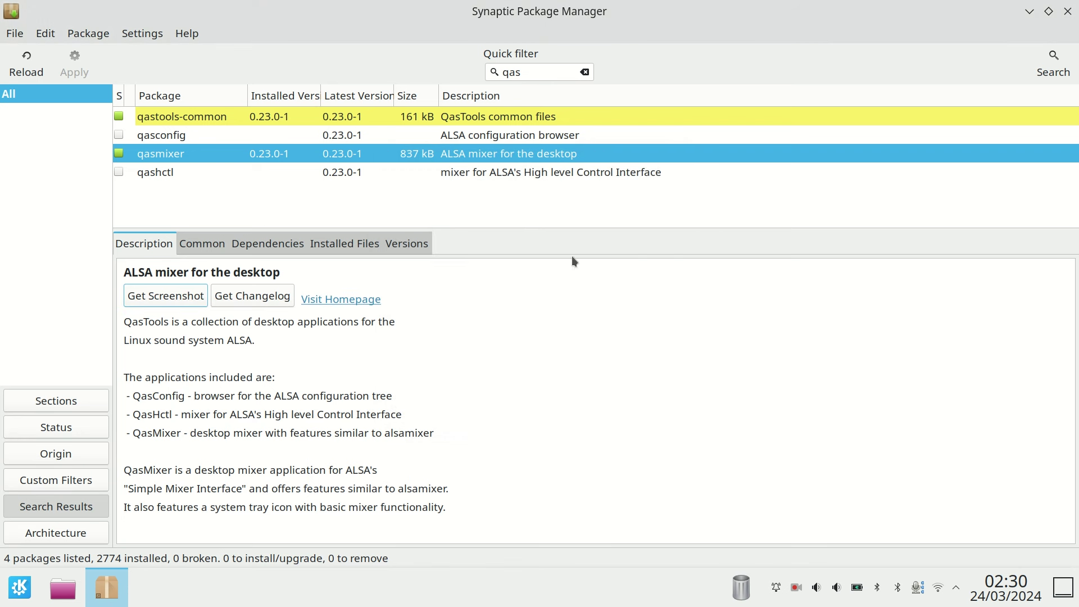
# Clear the qas filter, browse the alsa and alsamixer results, and close Synaptic
pyautogui.click(583, 72)
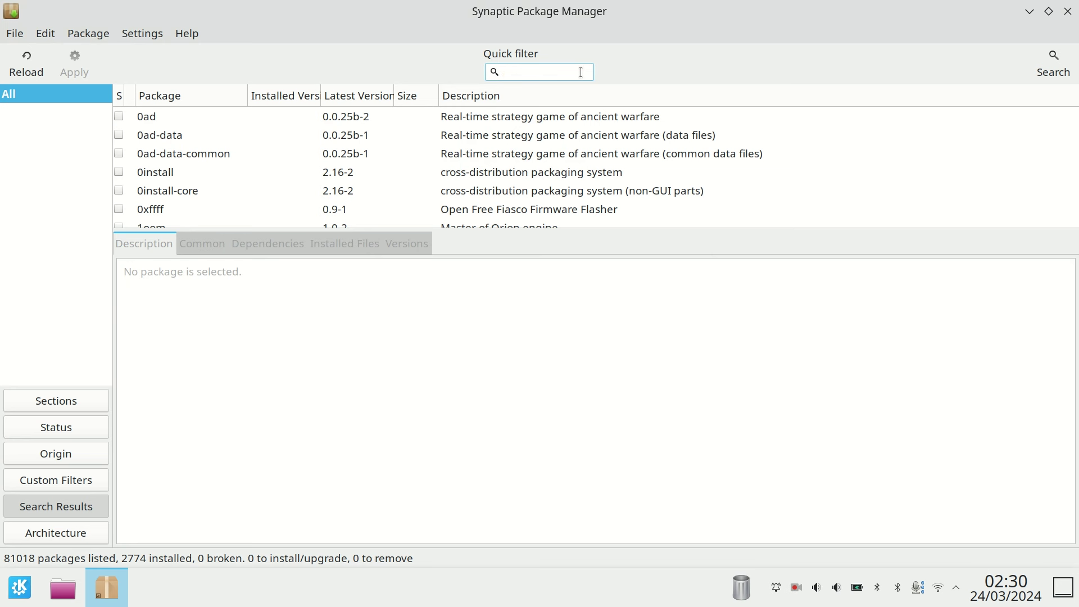
pyautogui.write('alsa')
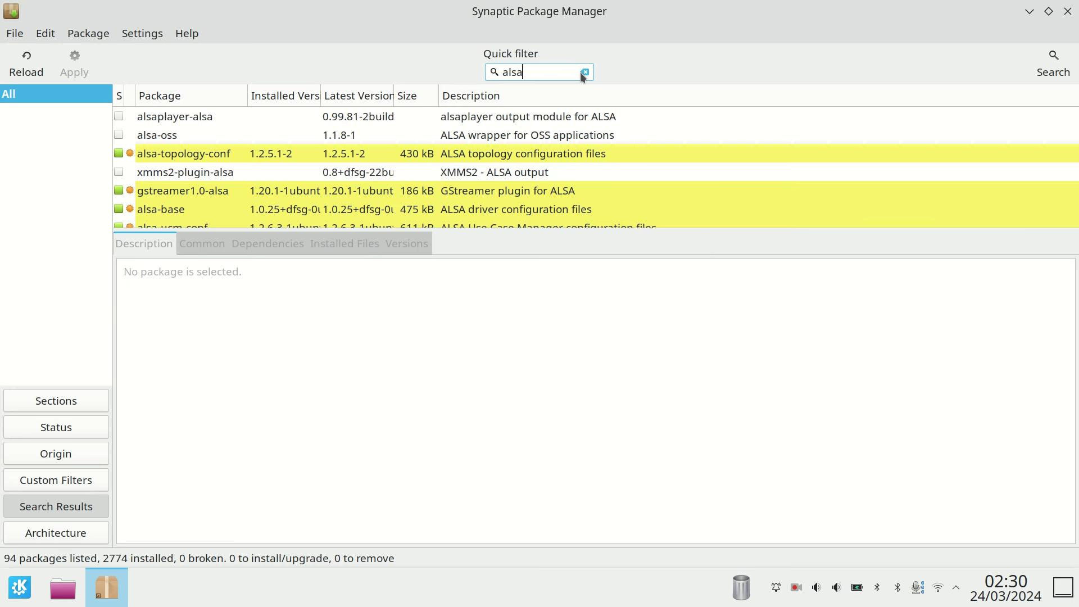
pyautogui.scroll(-2, 225, 176)
pyautogui.scroll(-1, 224, 175)
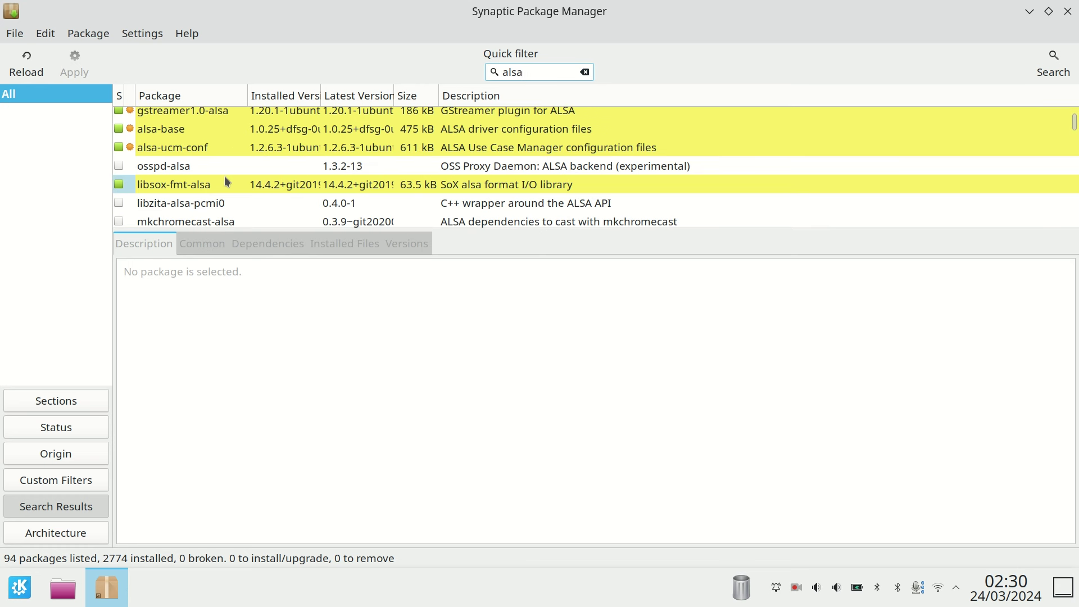
pyautogui.write('mixer')
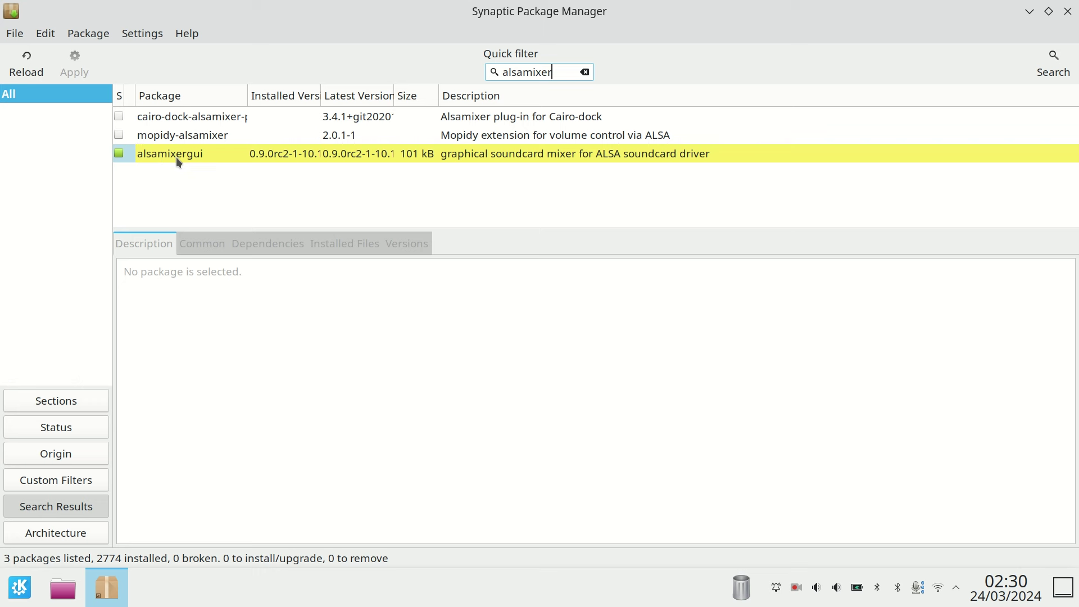
pyautogui.click(1067, 10)
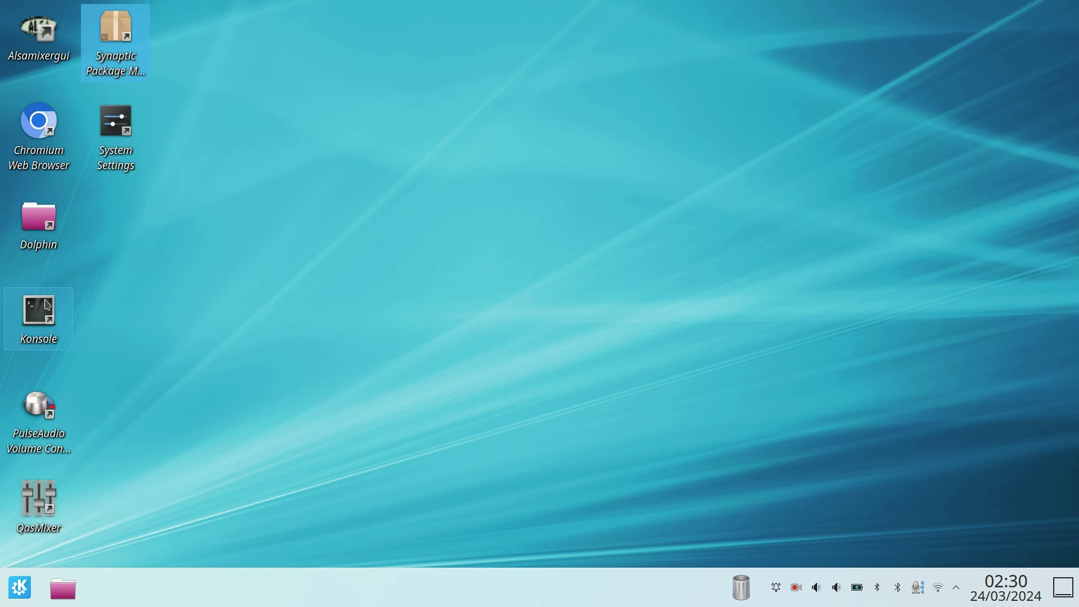
# In a Konsole terminal, run sudo apt install for alsamixergui and qasmixer; both are already newest
pyautogui.doubleClick(47, 304)
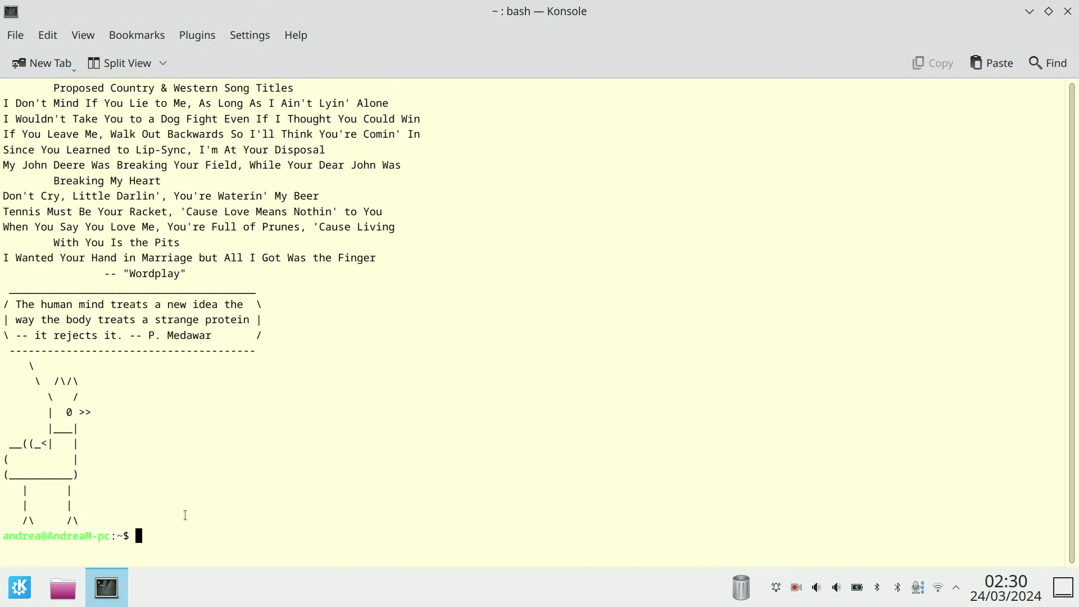
pyautogui.write('sudo apt install alsamixergui')
pyautogui.press('Return')
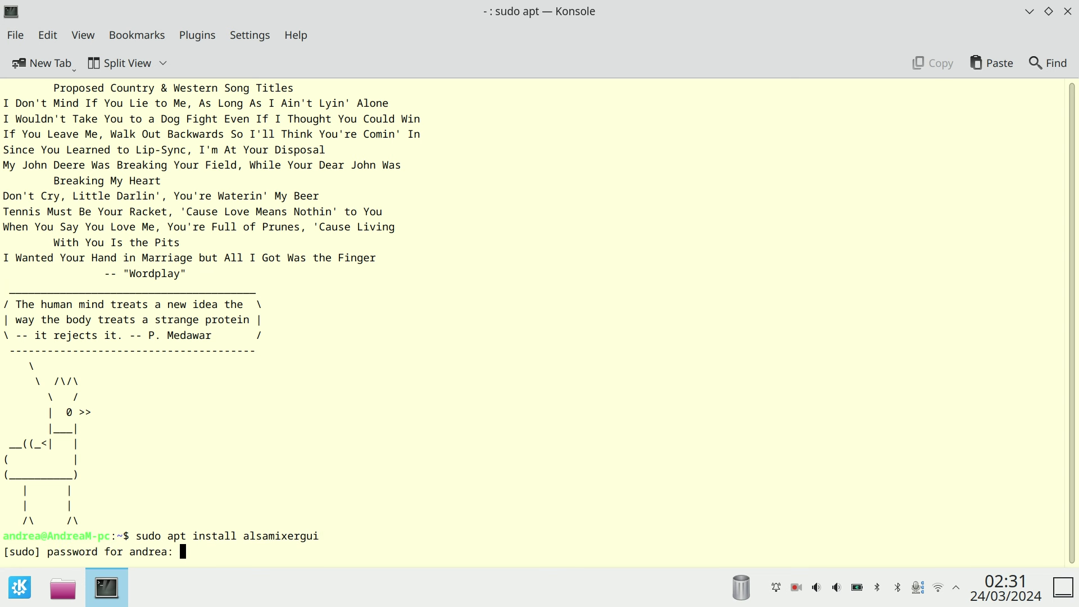
pyautogui.write('**')
pyautogui.press('Return')
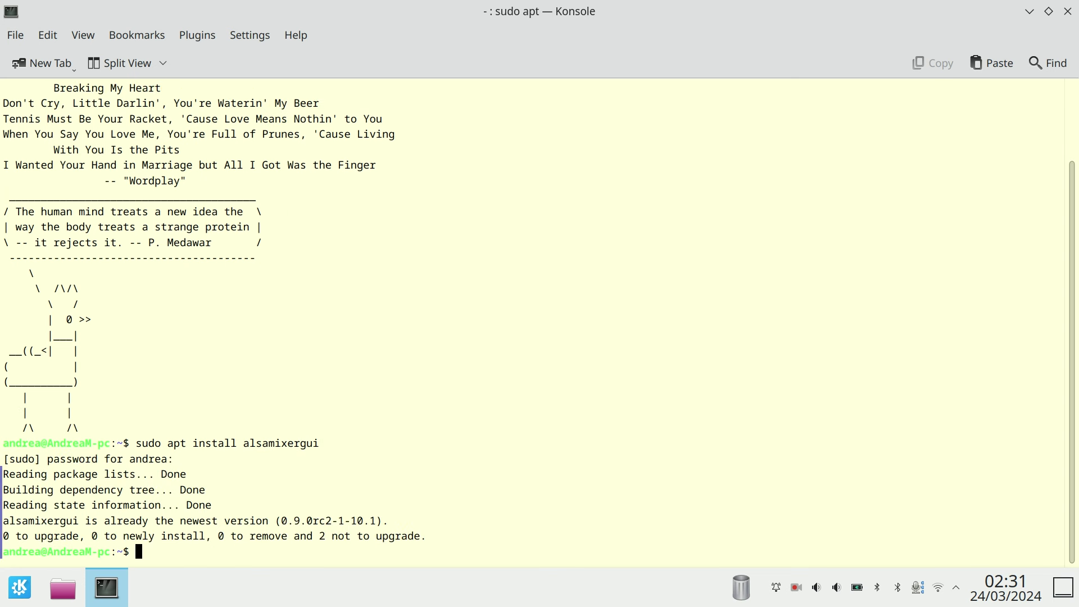
pyautogui.write('sudo ')
pyautogui.write('ap')
pyautogui.write('t install qasmixer')
pyautogui.press('Return')
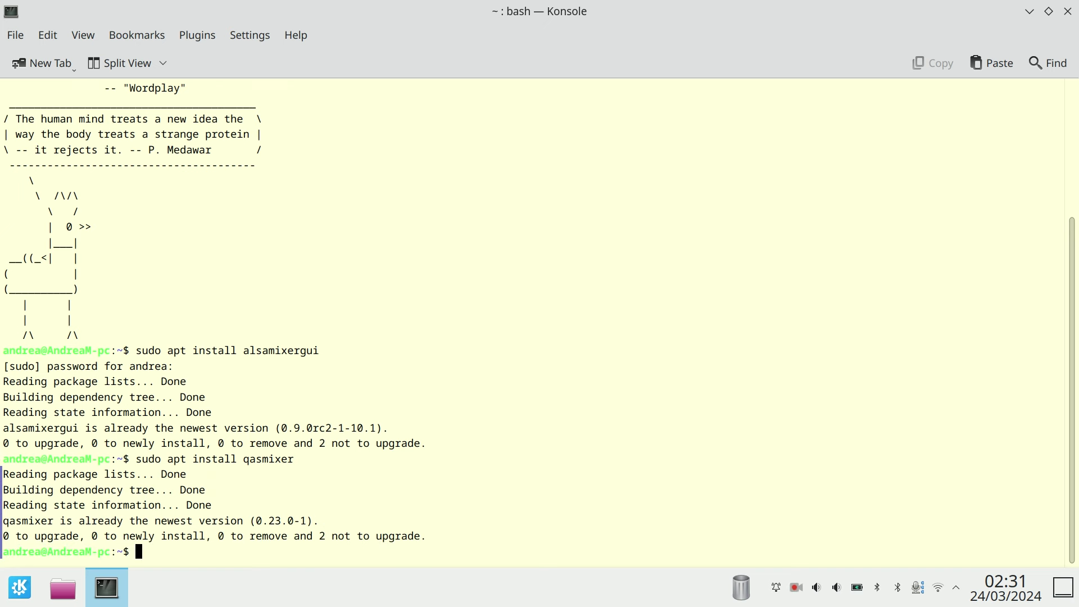
# Close the terminal and launch QasMixer from its desktop shortcut
pyautogui.click(1067, 12)
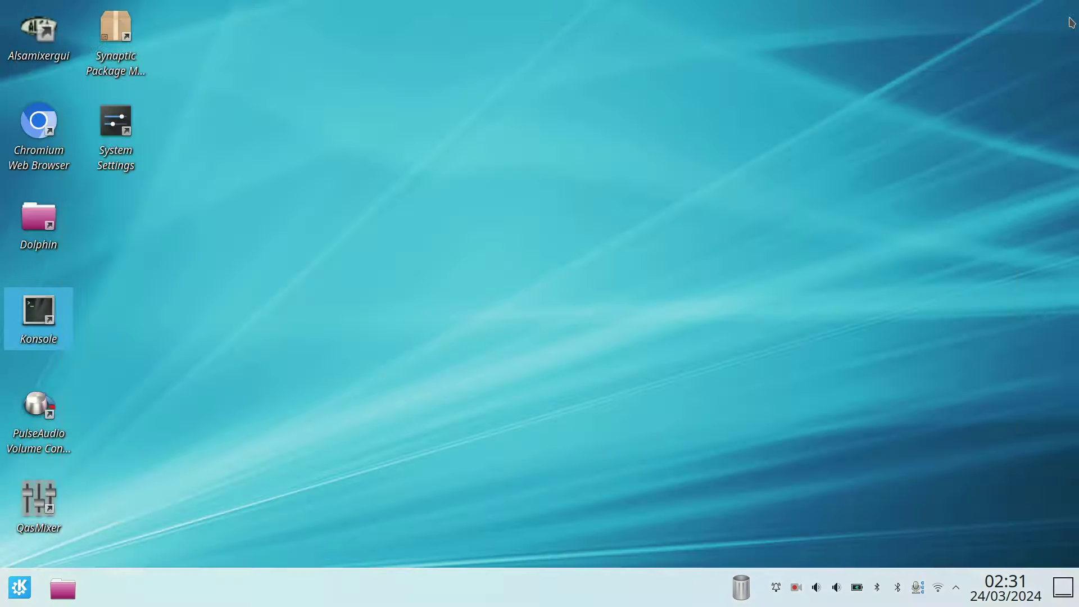
pyautogui.click(44, 498)
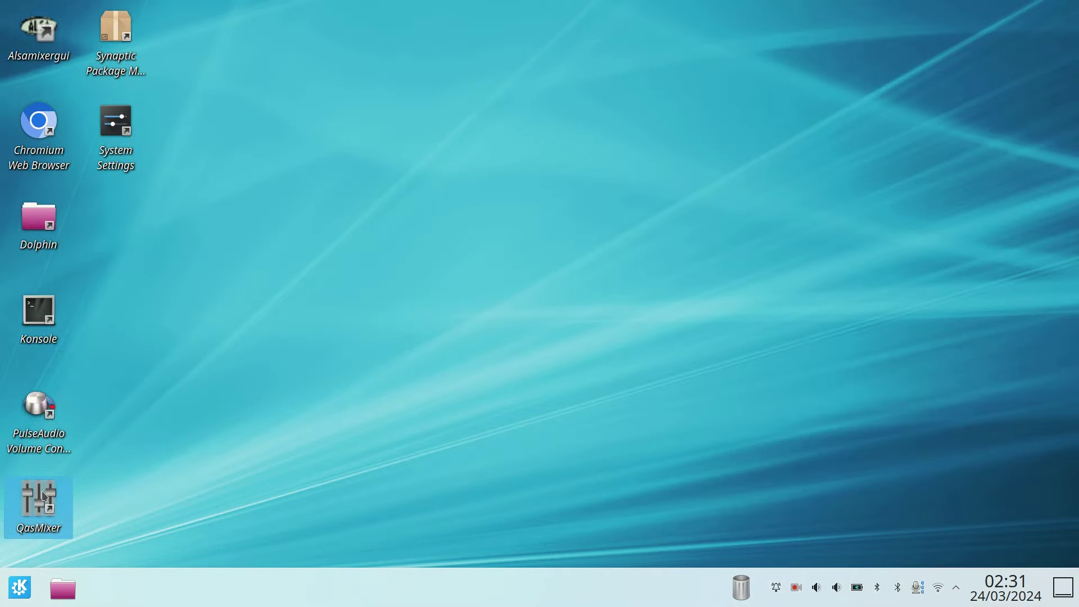
pyautogui.doubleClick(43, 497)
# On the default device, set Master to 65.3% and Capture to 70.8%, then close QasMixer
pyautogui.click(788, 181)
pyautogui.moveTo(215, 280); pyautogui.dragTo(216, 260)
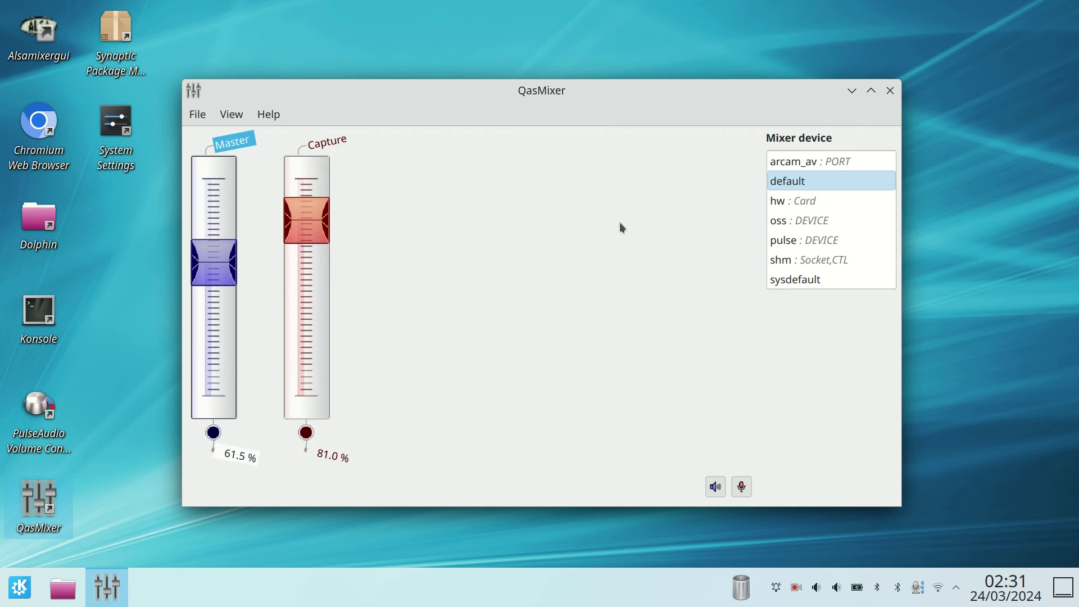
pyautogui.click(777, 201)
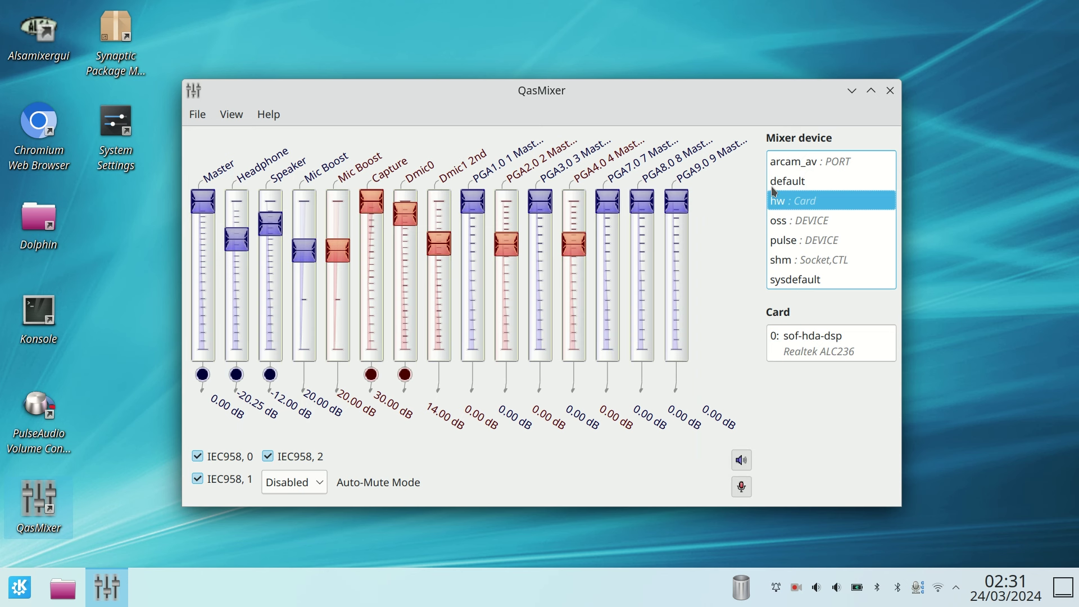
pyautogui.click(787, 181)
pyautogui.moveTo(221, 258); pyautogui.dragTo(215, 246)
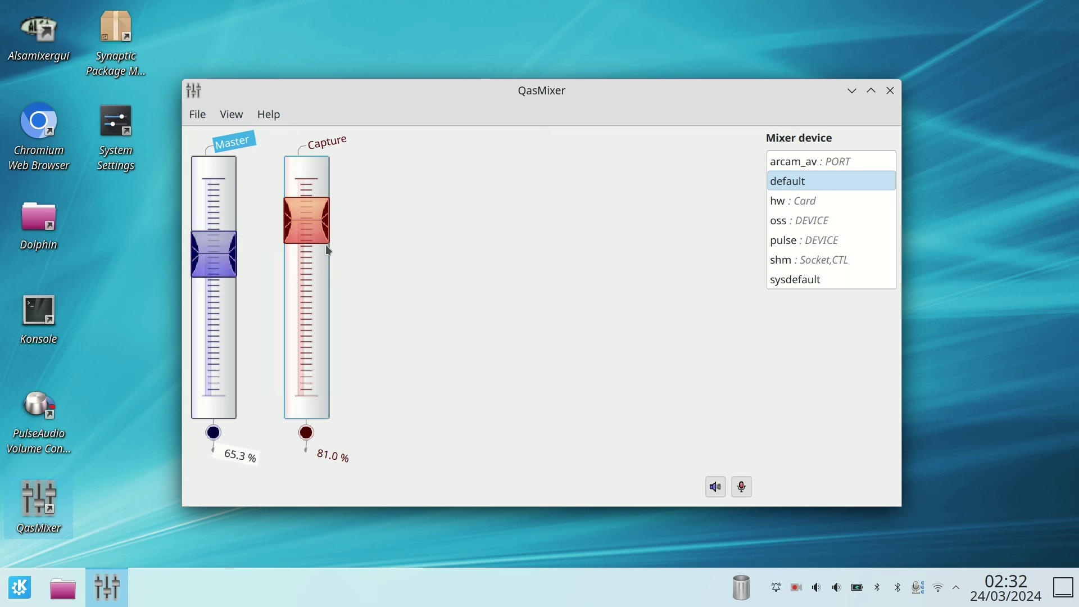
pyautogui.moveTo(308, 221); pyautogui.dragTo(316, 259)
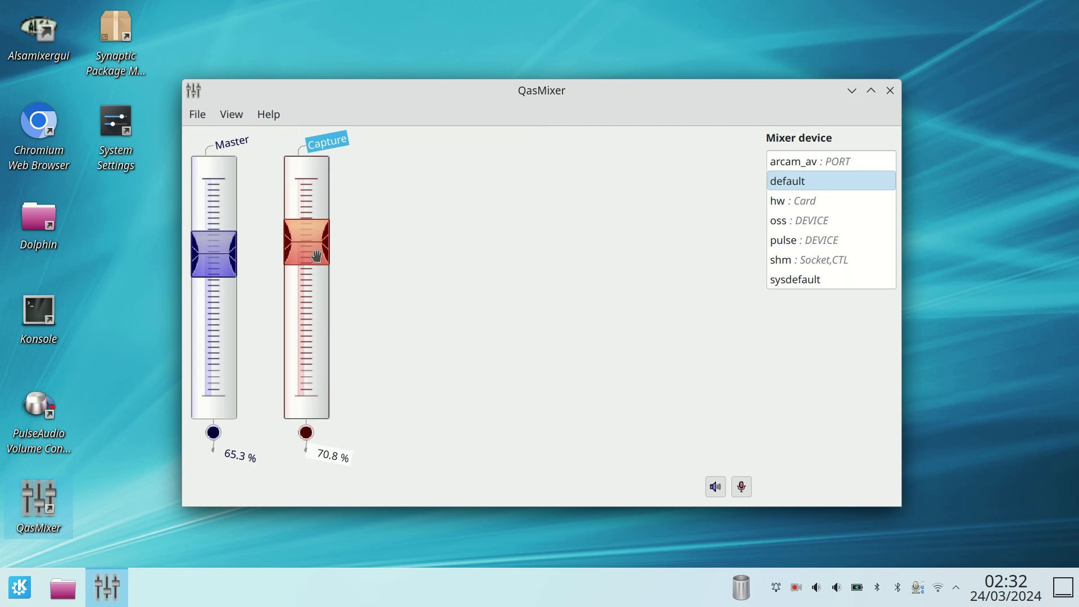
pyautogui.click(892, 90)
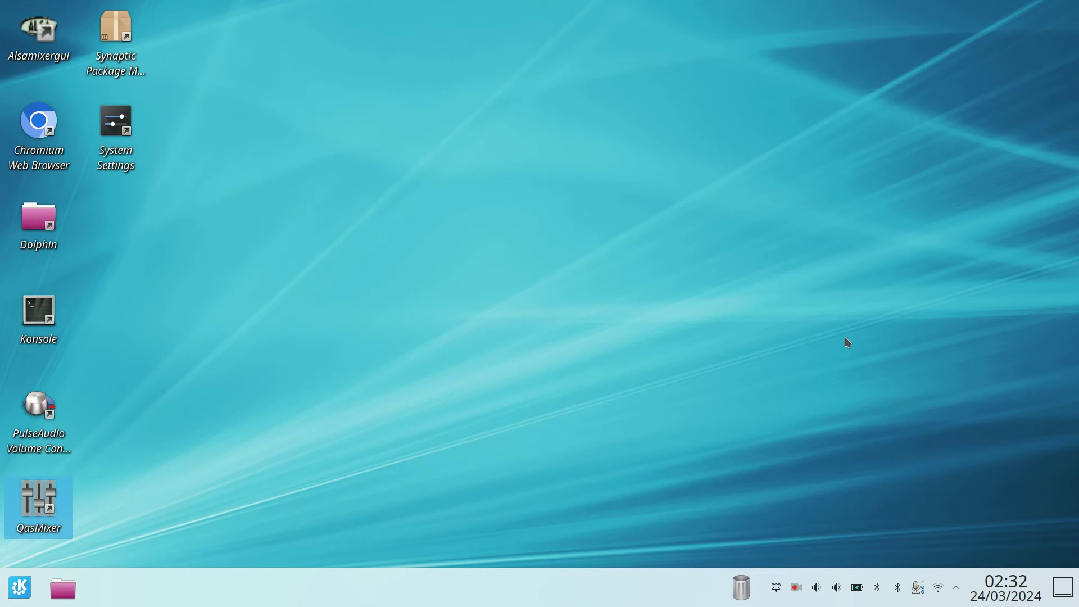
# Confirm the tray Audio Volume shows Speaker 65% and Digital Microphone 71%, then reopen QasMixer
pyautogui.click(816, 588)
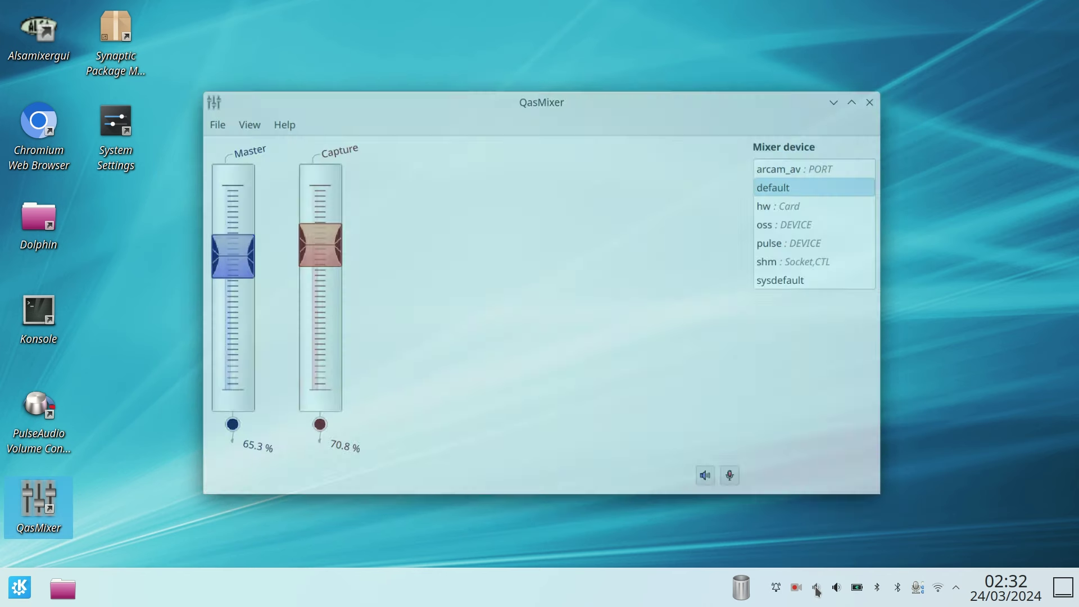
pyautogui.click(816, 588)
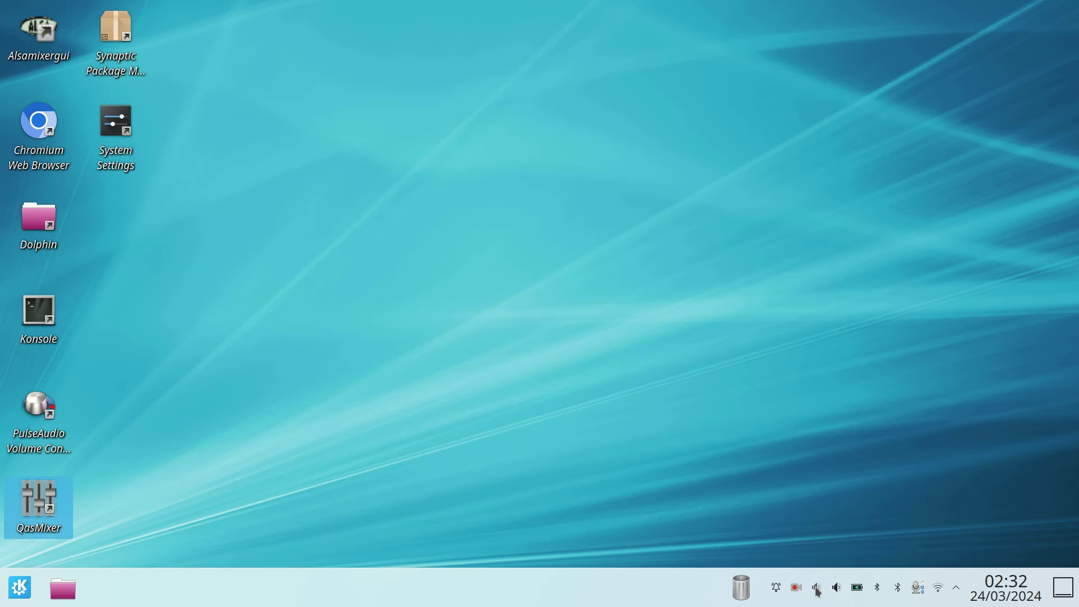
pyautogui.click(837, 587)
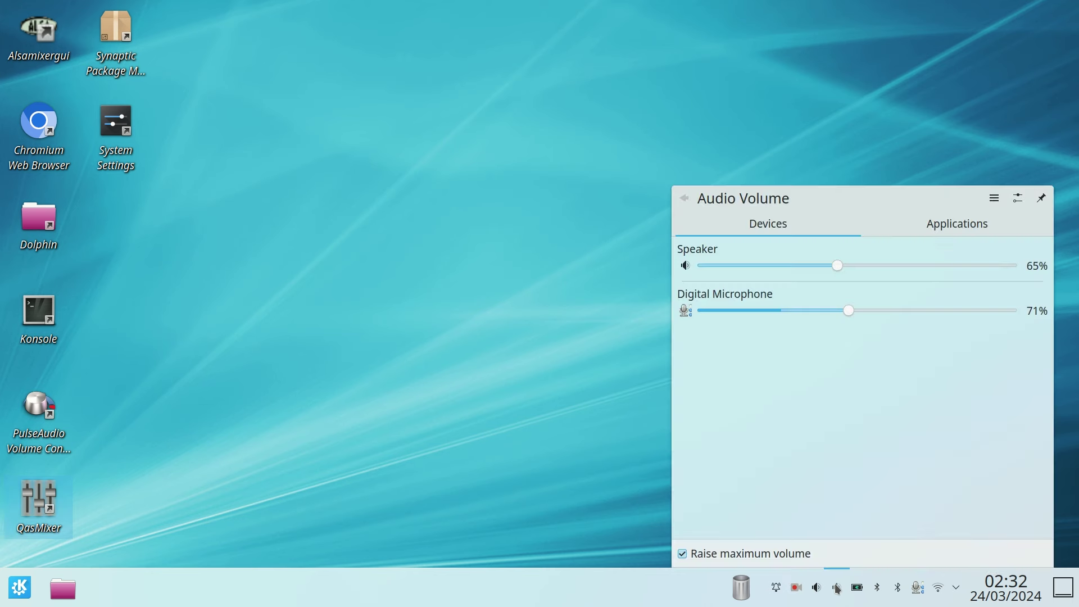
pyautogui.click(836, 587)
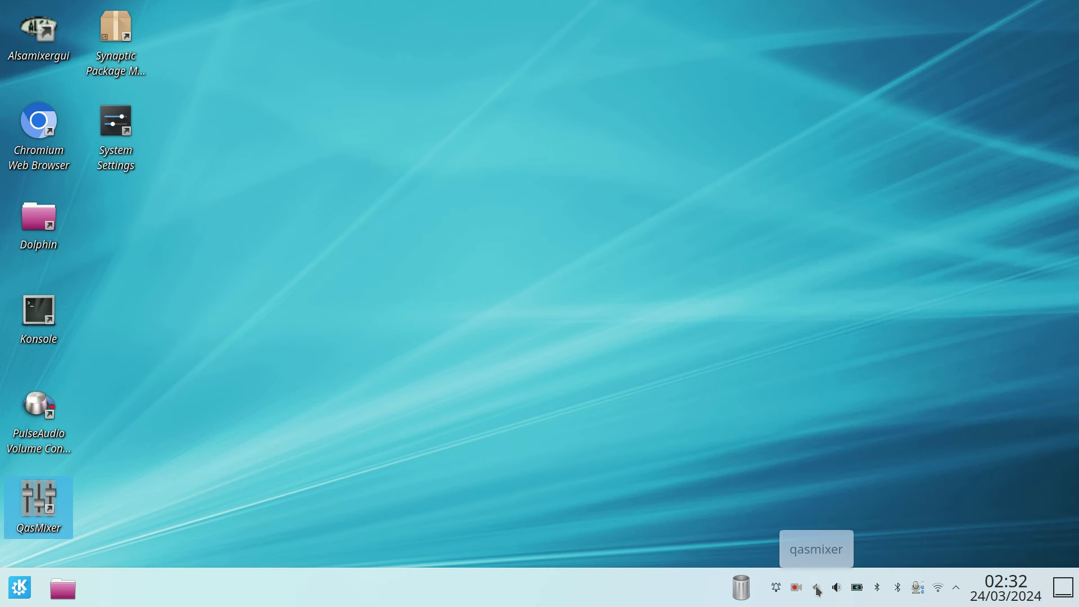
pyautogui.click(816, 588)
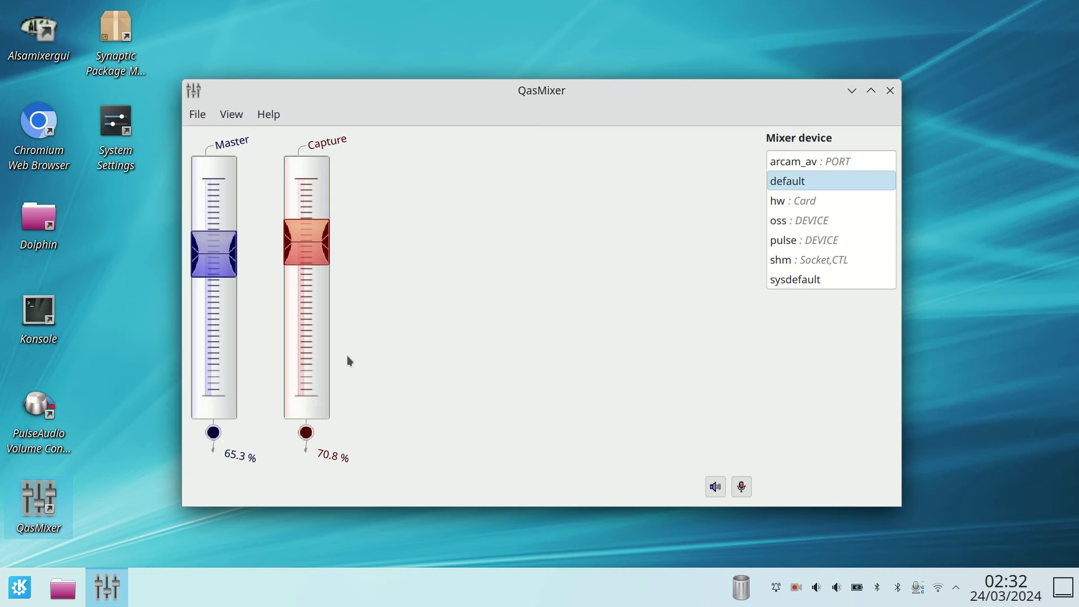
# View QasMixer's Help > Info page showing QasTools 0.23.0, then close the Info dialog and QasMixer
pyautogui.click(268, 114)
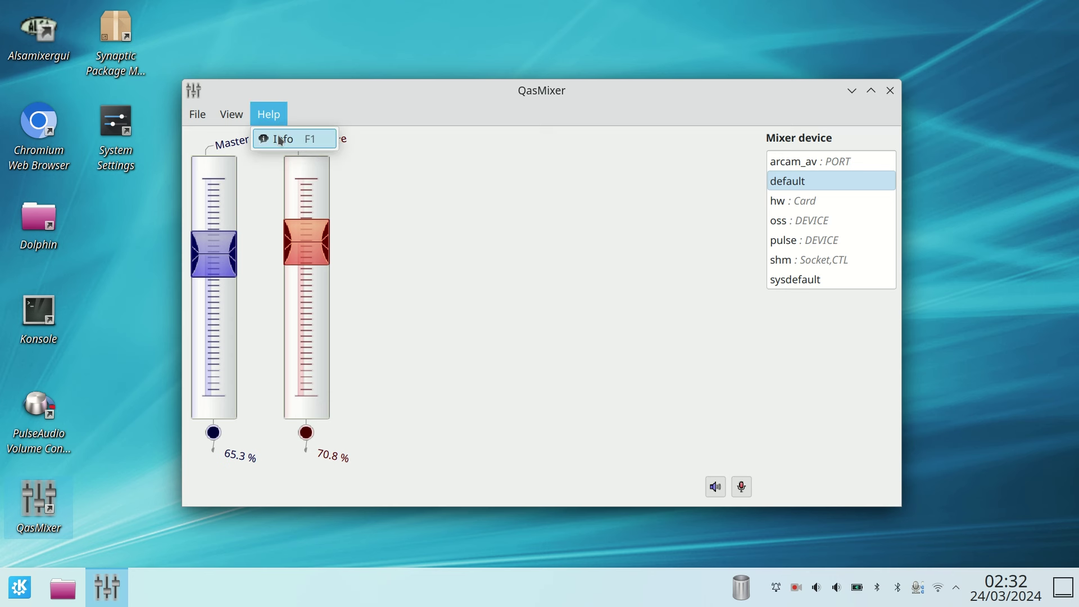
pyautogui.click(282, 138)
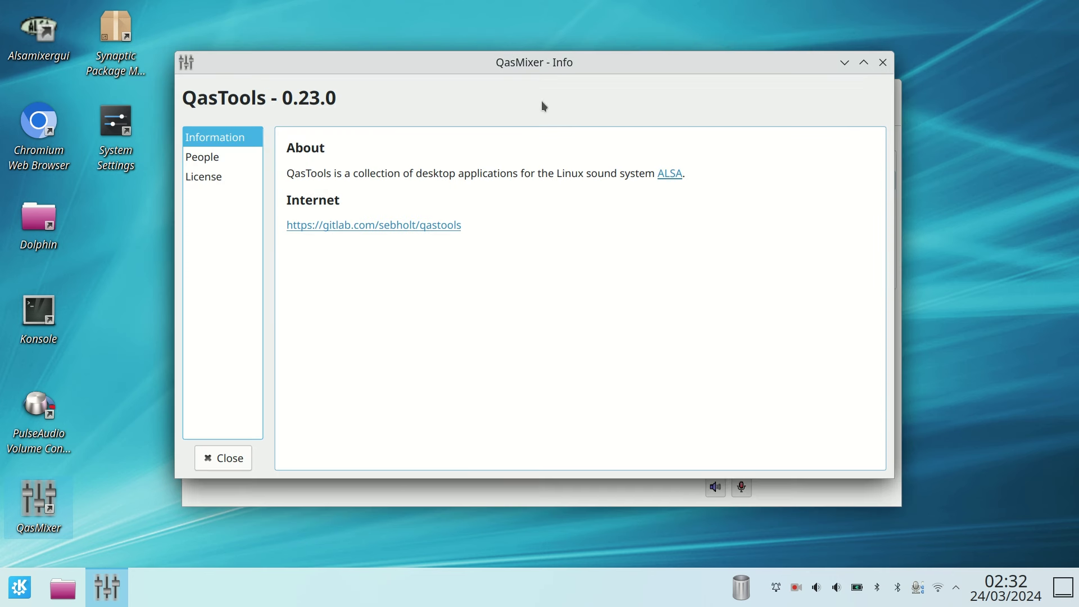
pyautogui.click(883, 62)
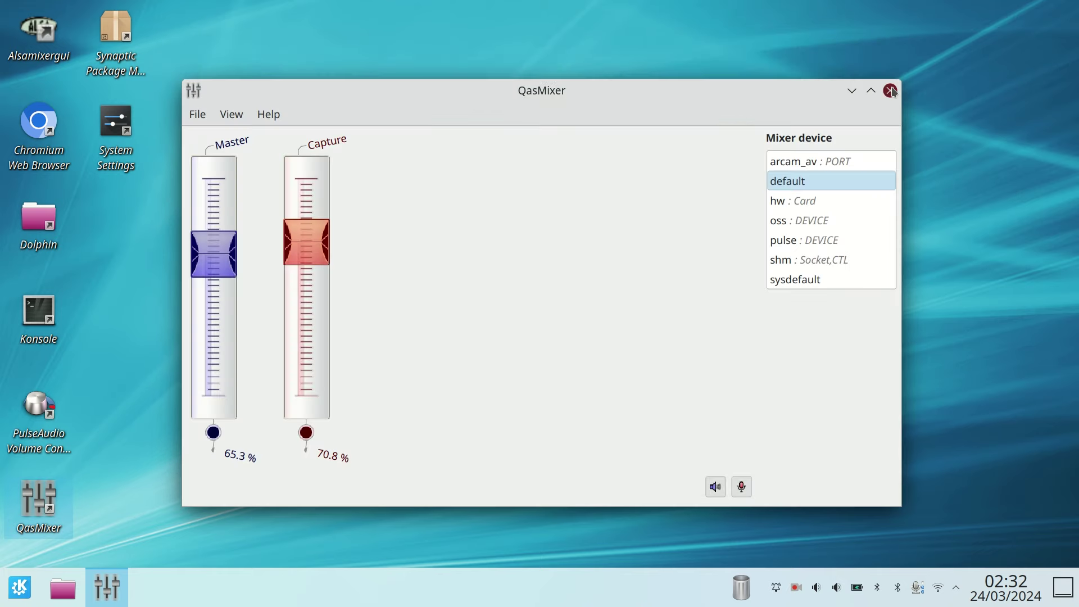
pyautogui.click(891, 90)
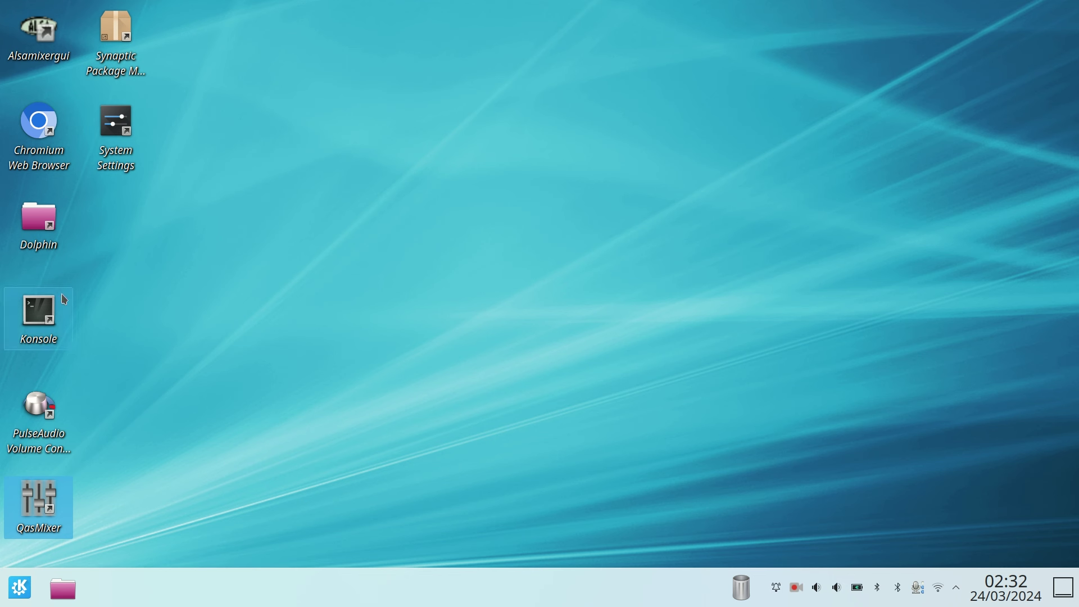
pyautogui.click(50, 33)
pyautogui.doubleClick(49, 33)
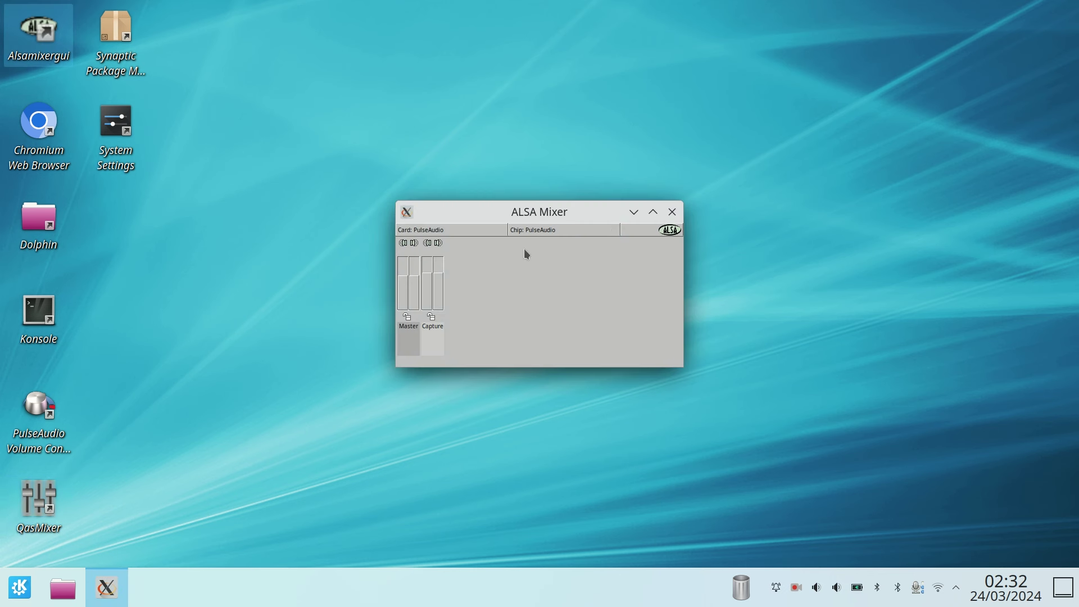
pyautogui.click(653, 212)
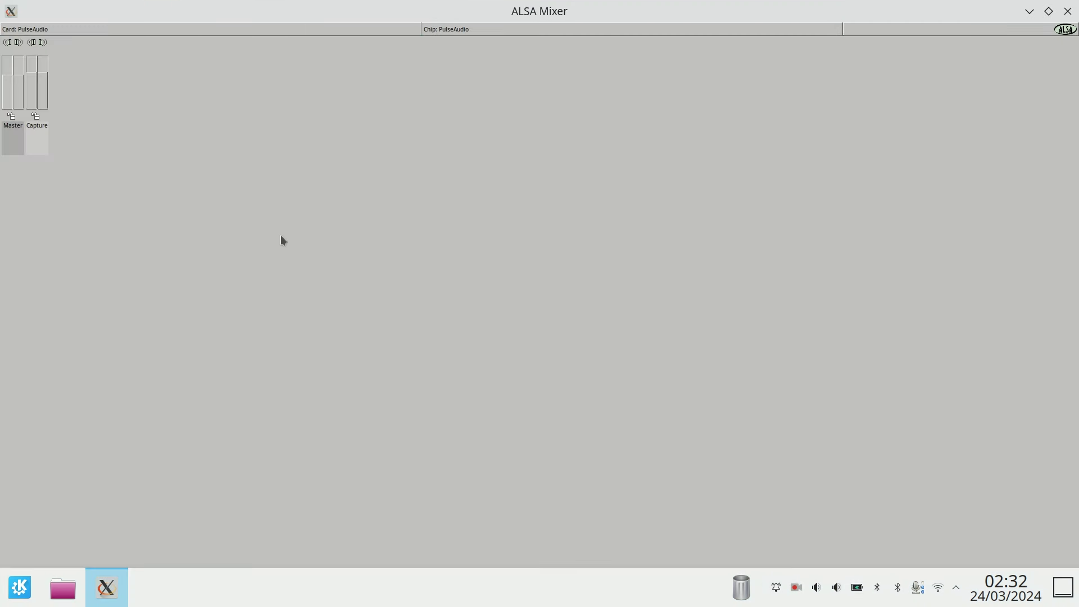
pyautogui.click(36, 141)
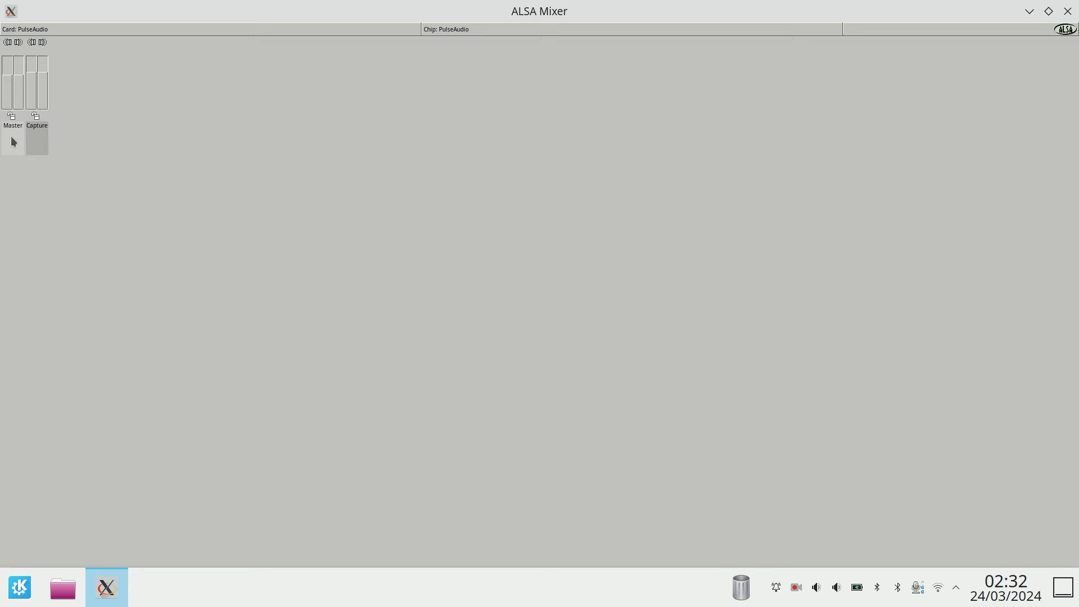
pyautogui.click(13, 142)
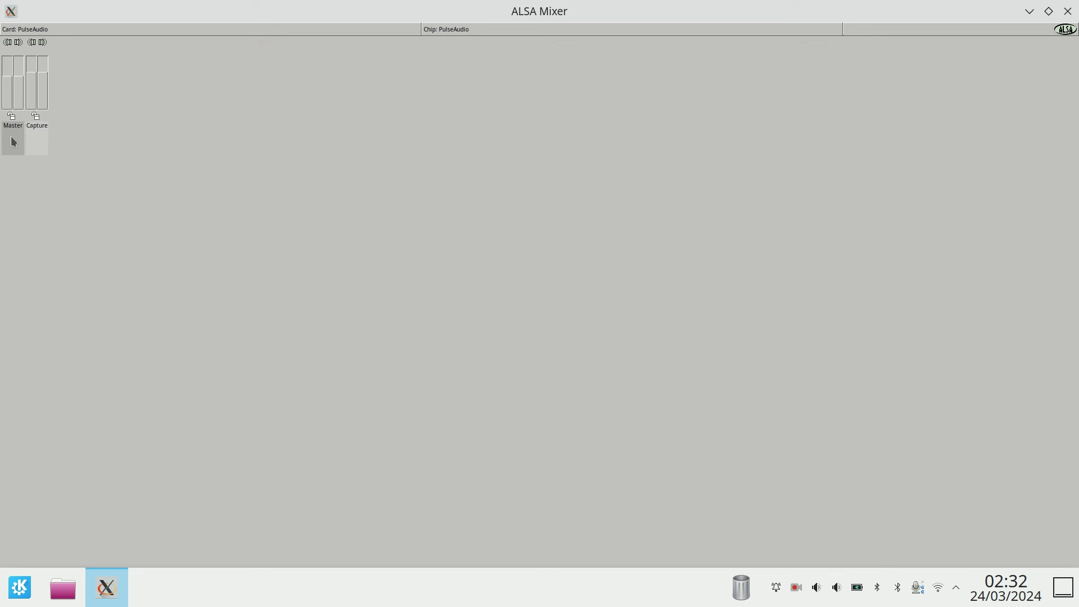
pyautogui.press('Right')
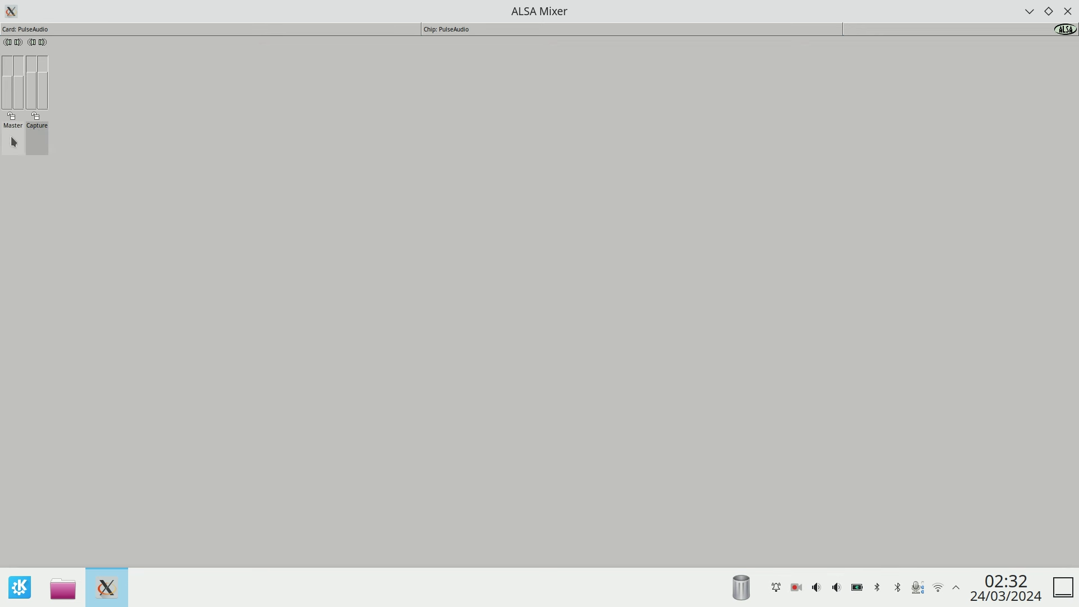
pyautogui.press('Left')
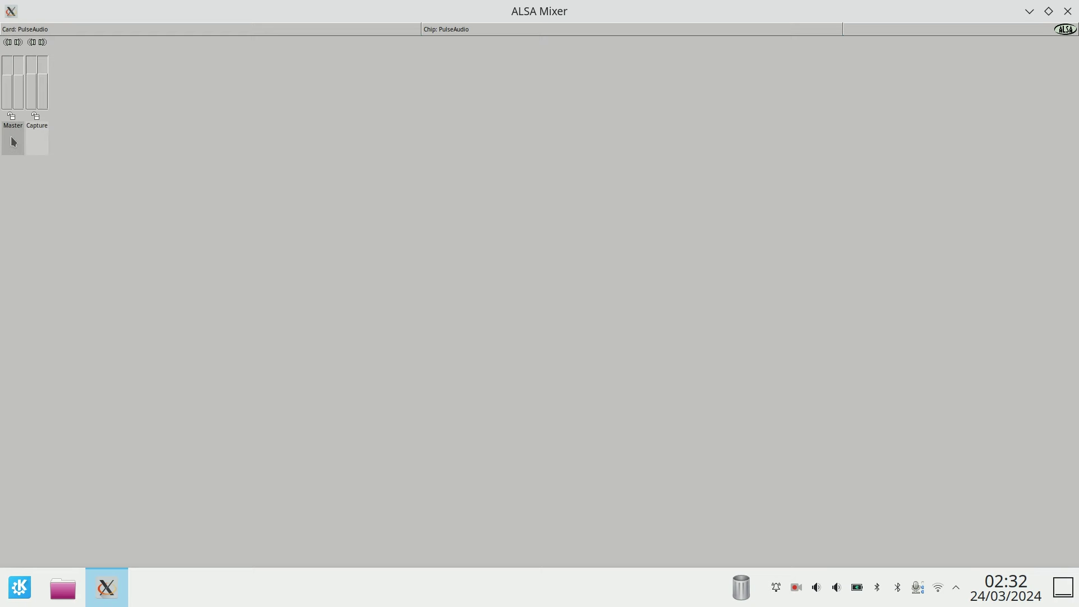
pyautogui.click(1069, 10)
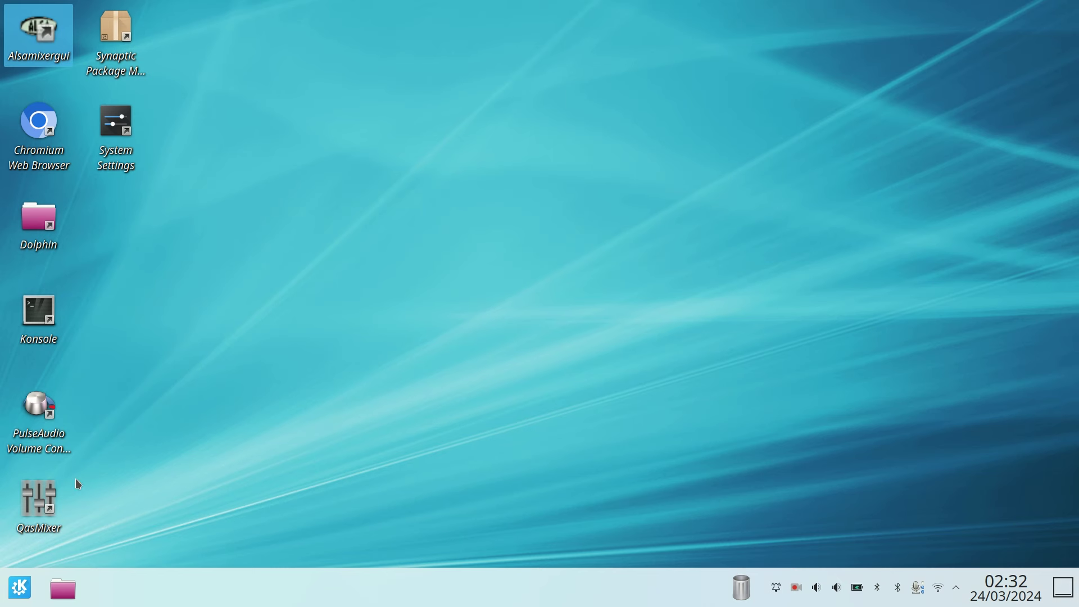
# Relaunch QasMixer, move Master to about 56%, then 60.6%, then 55.6%, and close it
pyautogui.doubleClick(43, 501)
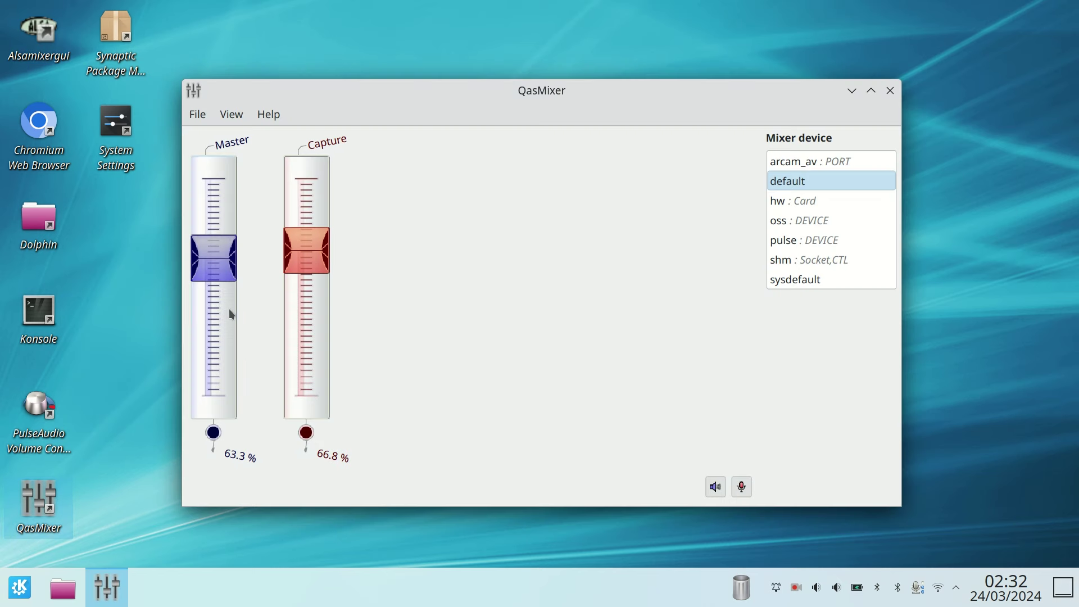
pyautogui.moveTo(214, 257); pyautogui.dragTo(214, 277)
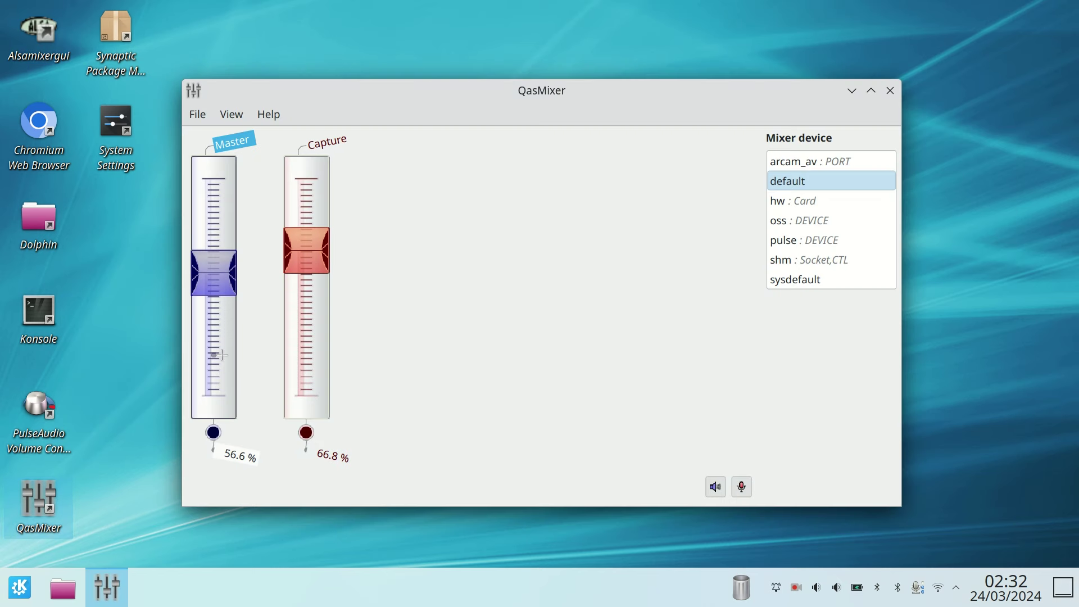
pyautogui.scroll(1, 224, 354)
pyautogui.scroll(1, 223, 355)
pyautogui.scroll(2, 220, 354)
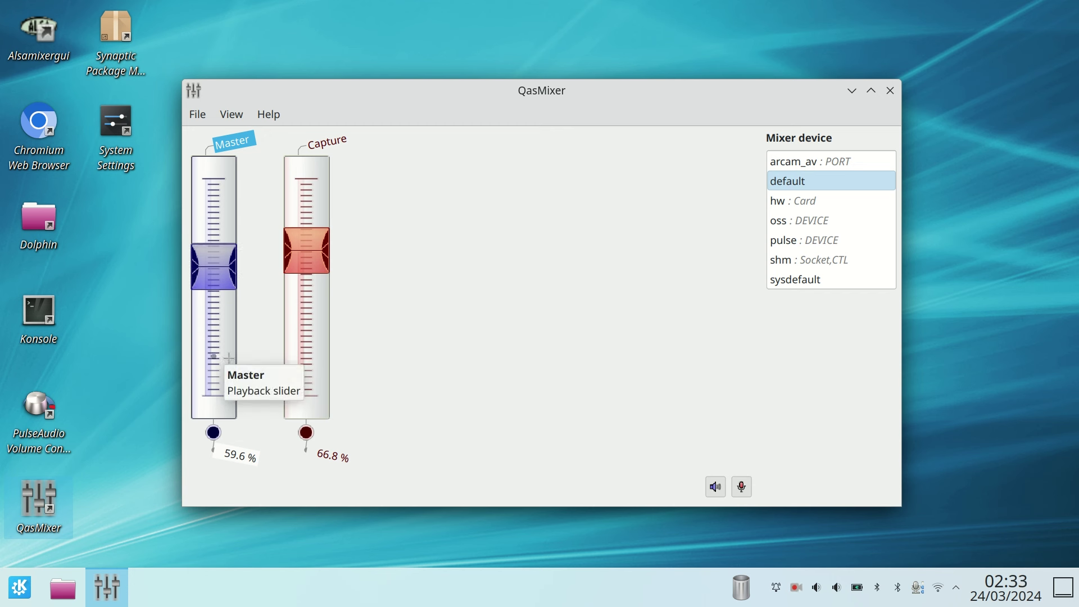
pyautogui.press('Up')
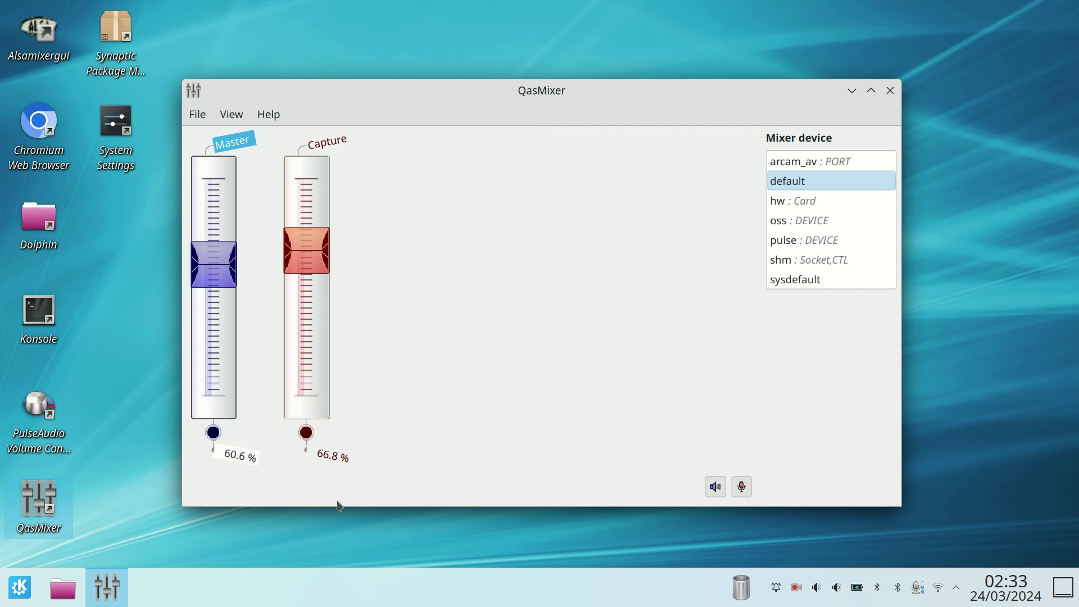
pyautogui.press('Down')
pyautogui.press('Down')
pyautogui.press('Down')
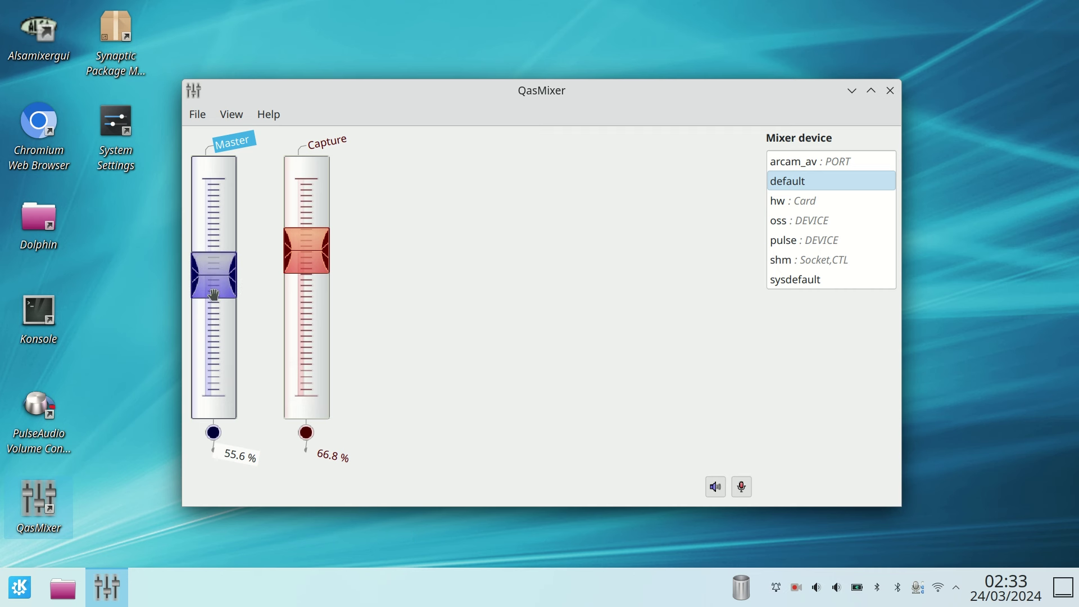
pyautogui.click(889, 91)
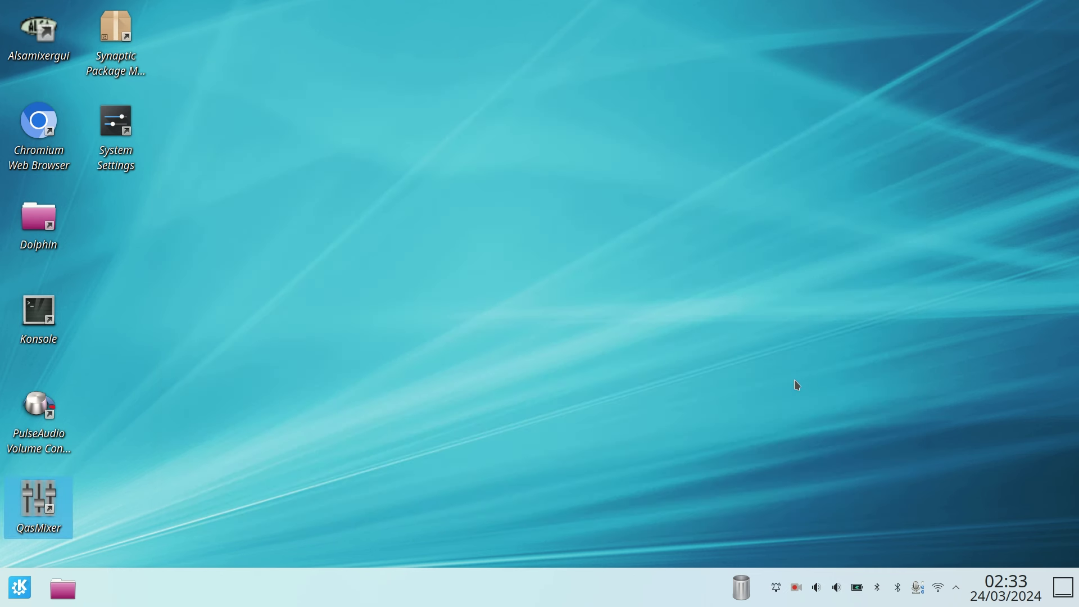